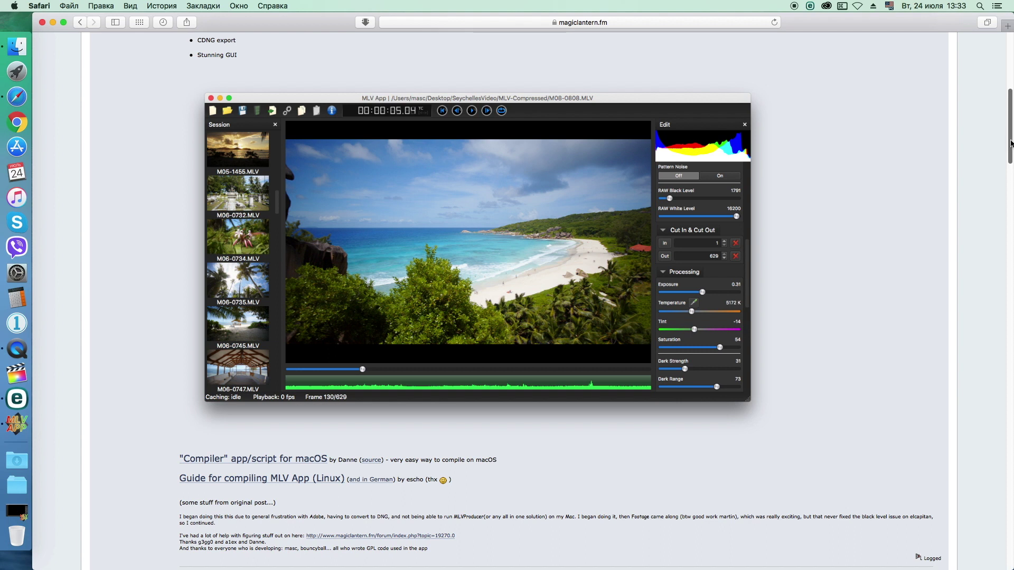
Step: Scroll up the forum post and open 'Download the latest here' in a new tab
drag(1011, 141, 1011, 83)
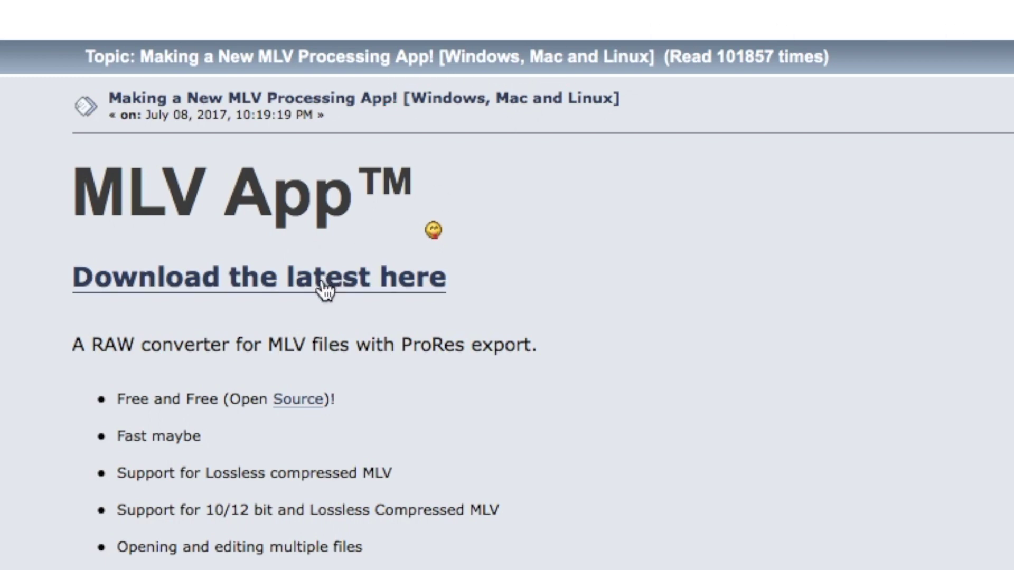
click(329, 288)
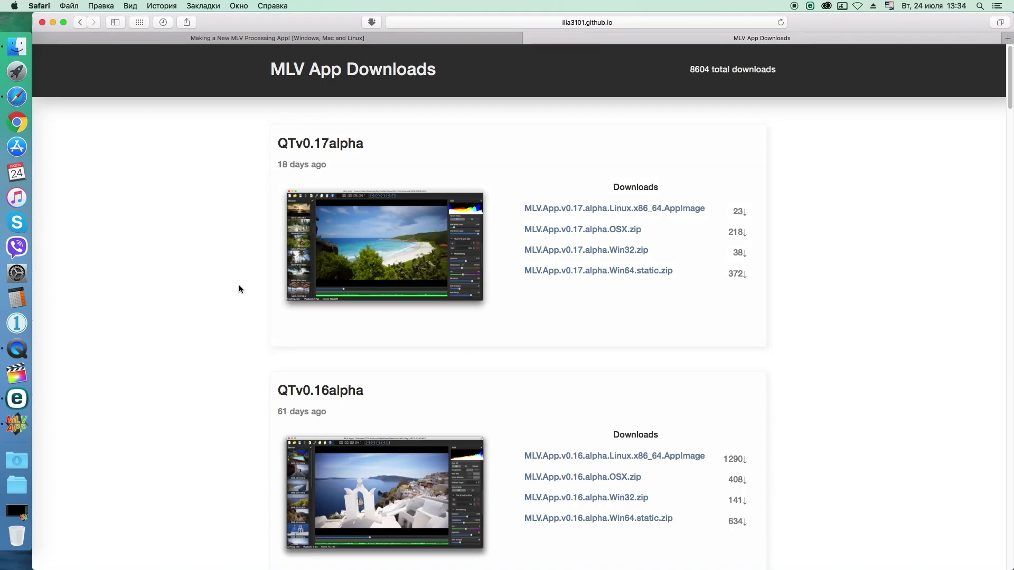
Step: View the QTv0.17alpha screenshot at full size
click(383, 254)
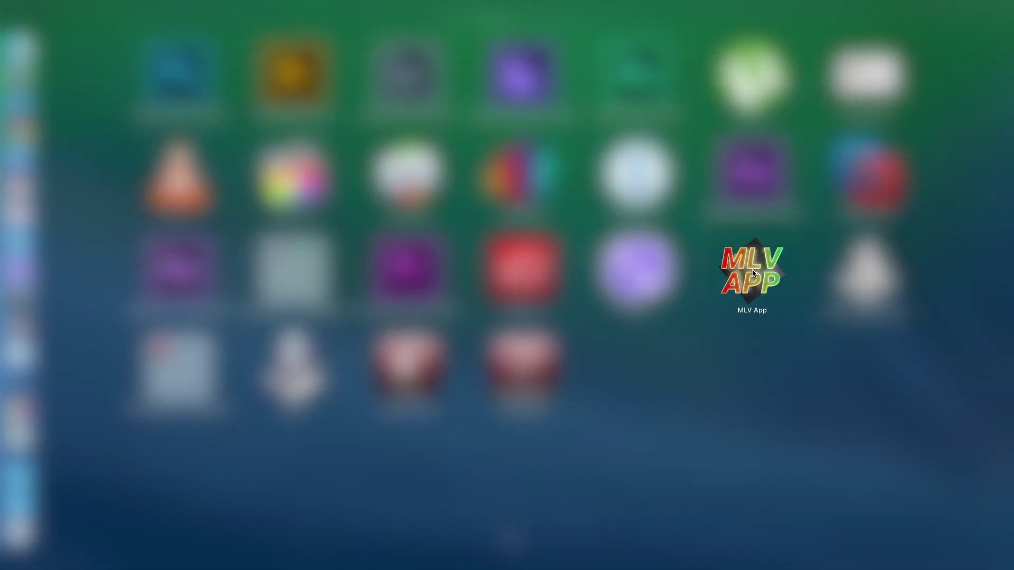
Step: Launch MLV App from Launchpad and scroll through its Edit panel's RAW Correction settings
click(752, 273)
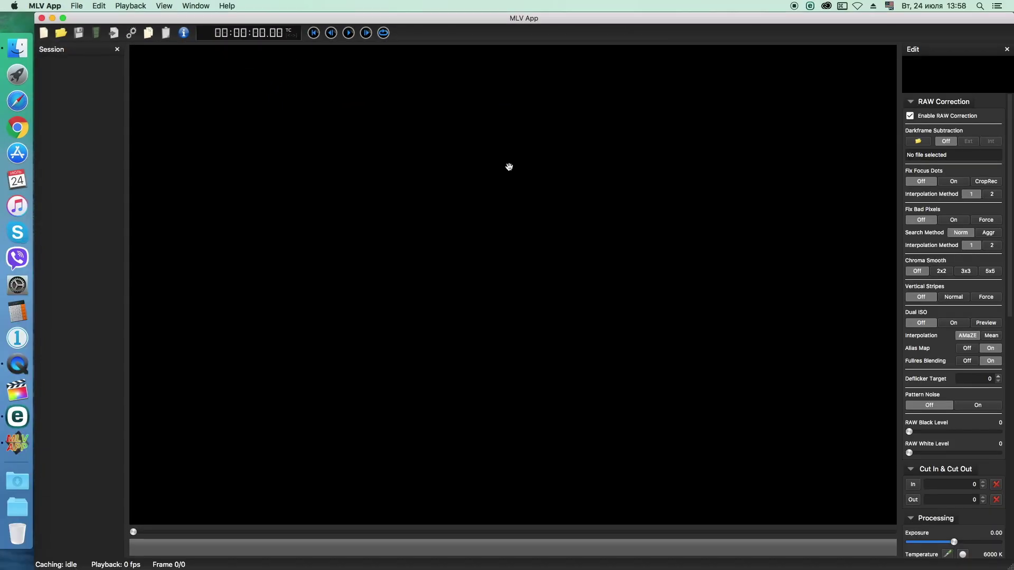
drag(1012, 125, 1002, 379)
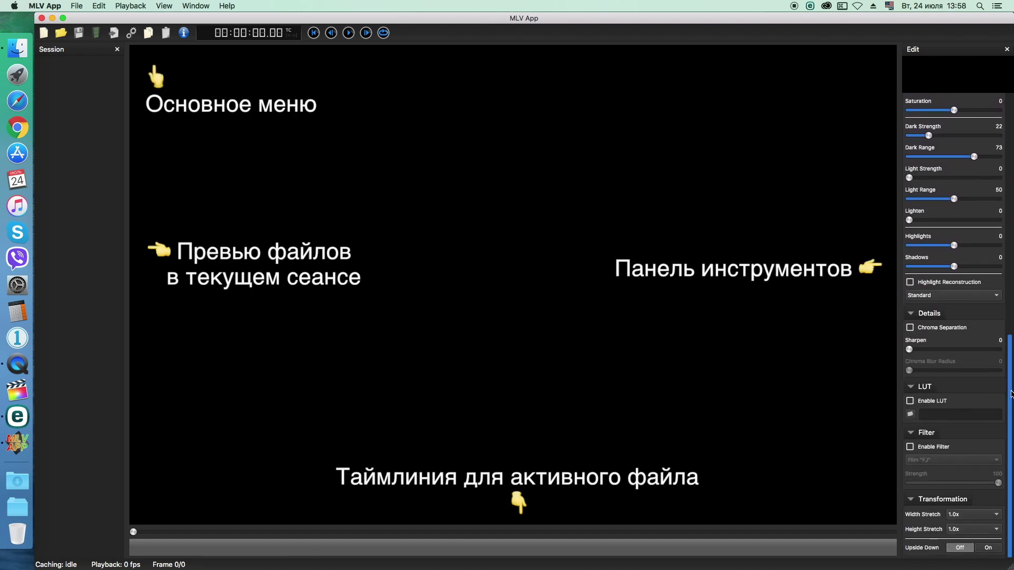
drag(1009, 397, 1009, 143)
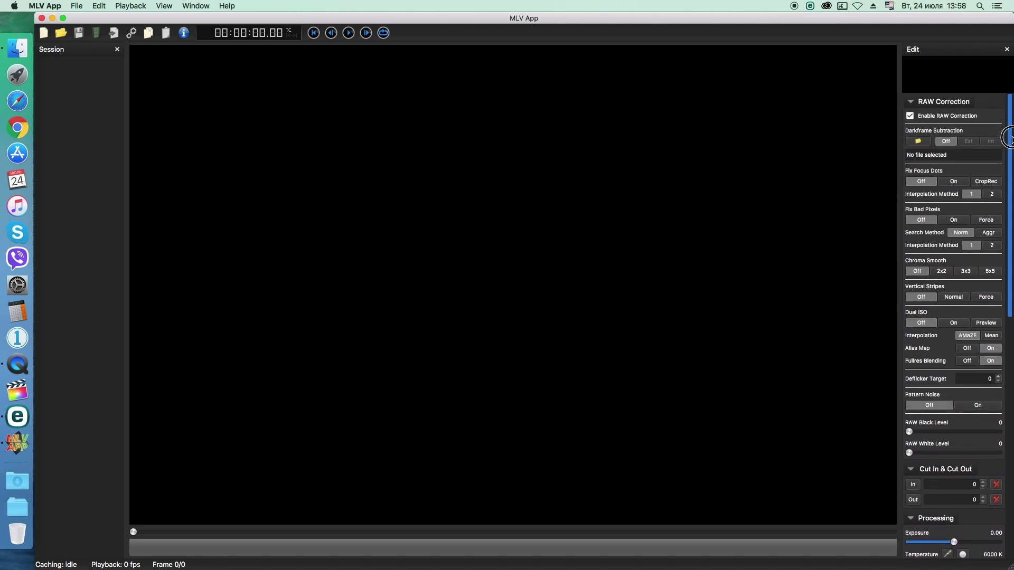
click(58, 7)
click(63, 19)
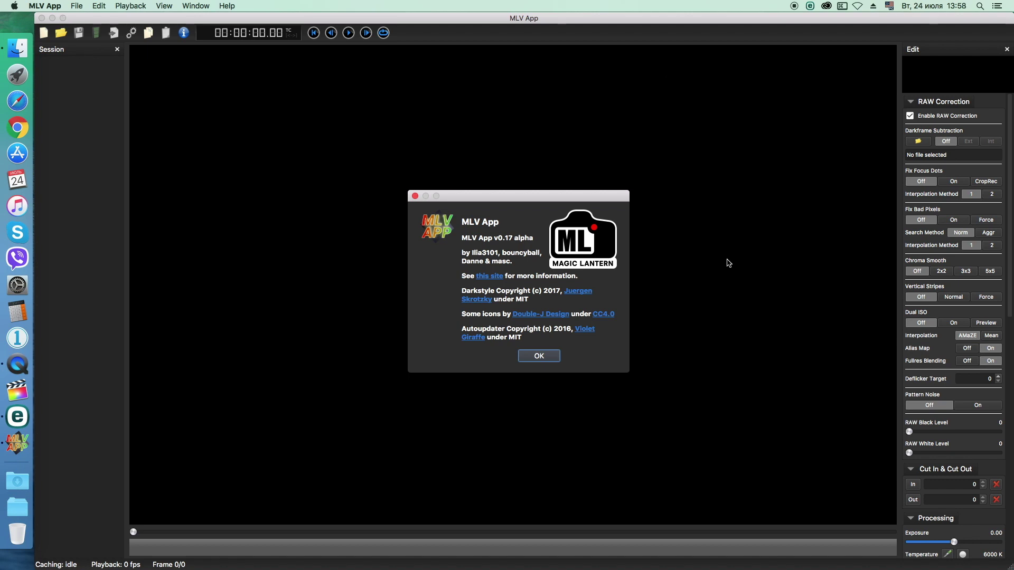
click(538, 357)
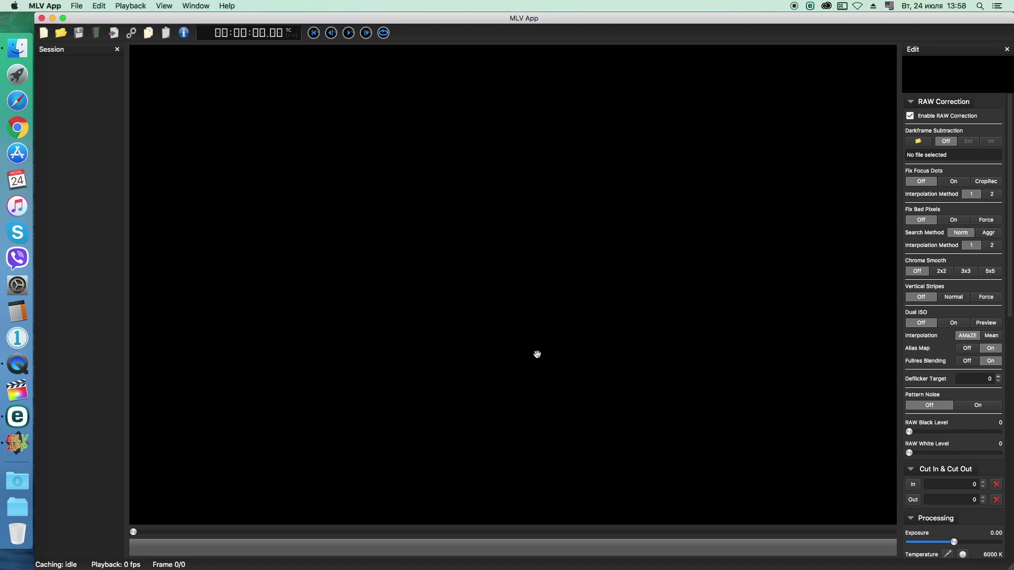
click(53, 6)
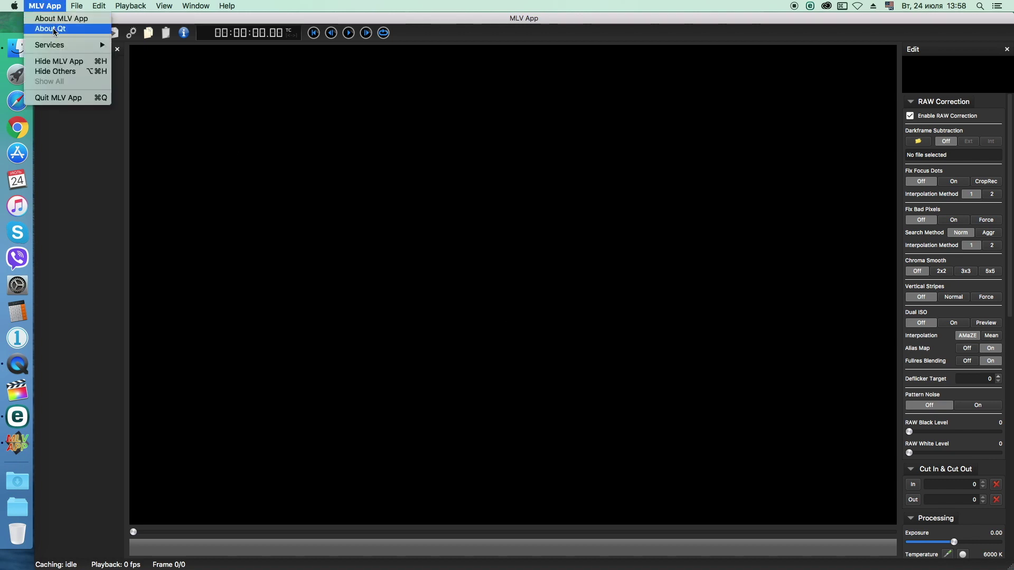
click(53, 28)
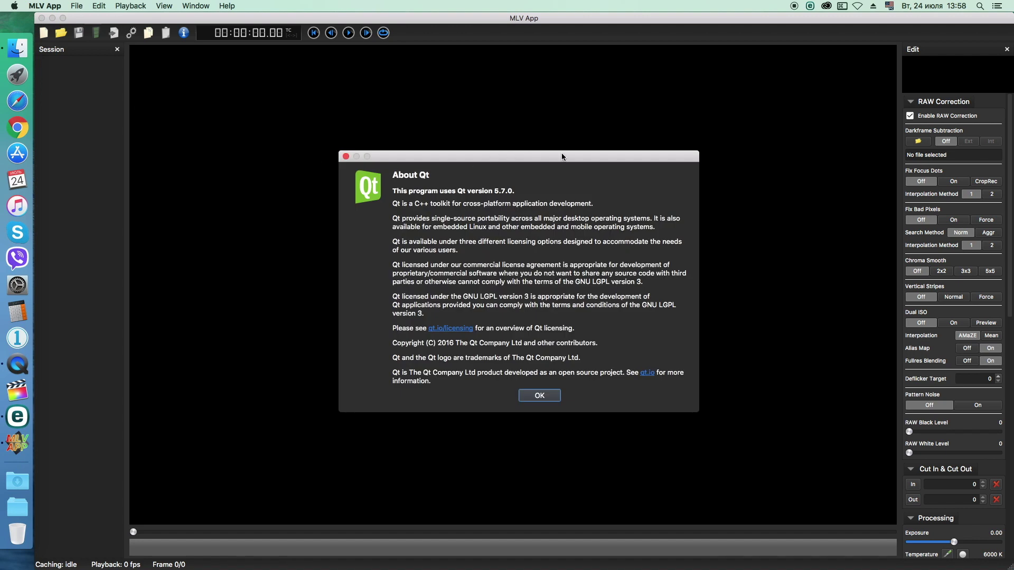
key(Return)
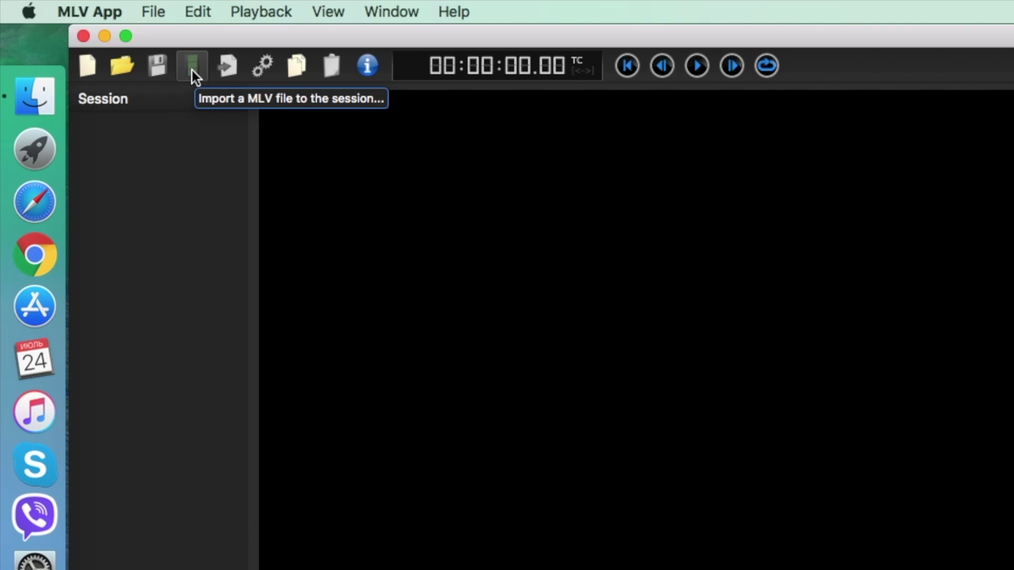
Step: Import all the MLV files from the folder into the session
click(193, 71)
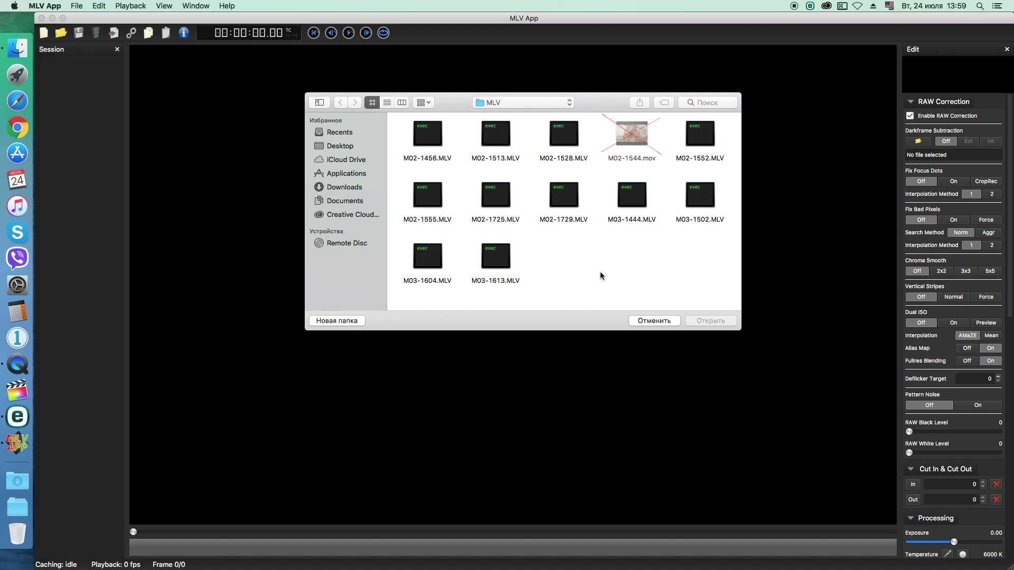
click(386, 103)
key(super+a)
click(711, 320)
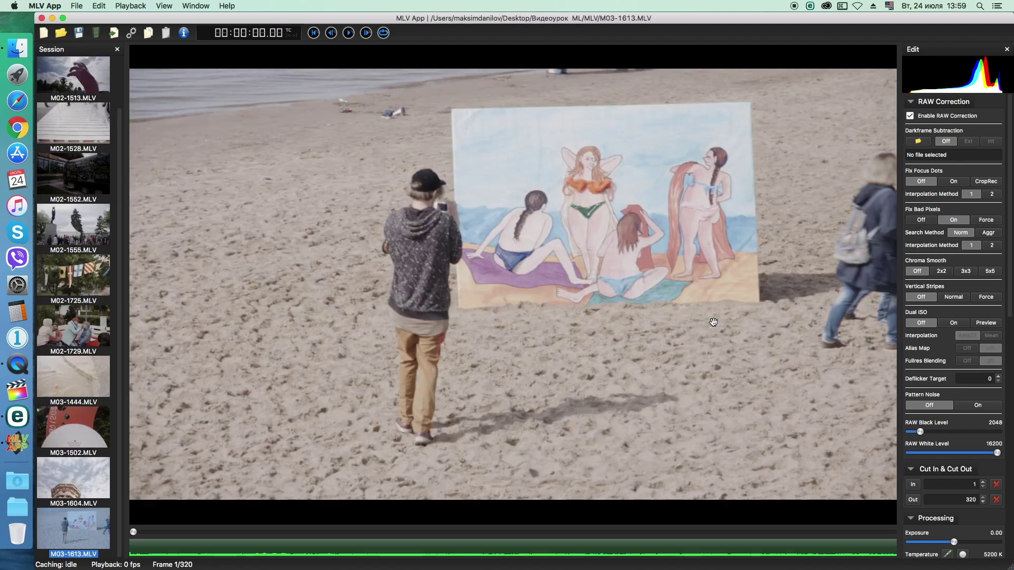
Step: Paste the tower clip M03-1604's grade onto the beach clip M03-1613
click(70, 504)
scroll(966, 317, down, 8)
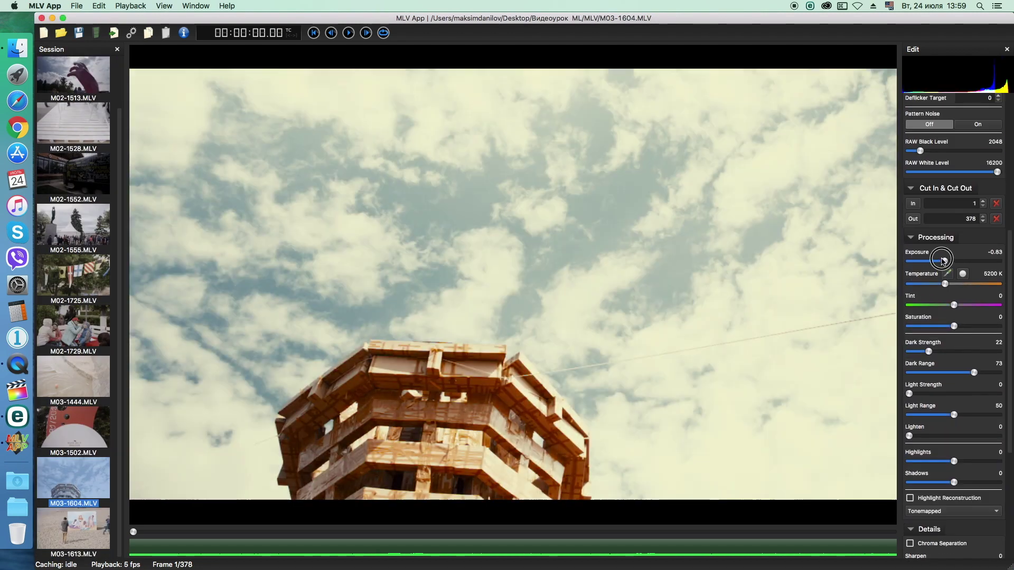
scroll(1009, 396, down, 3)
scroll(977, 317, up, 15)
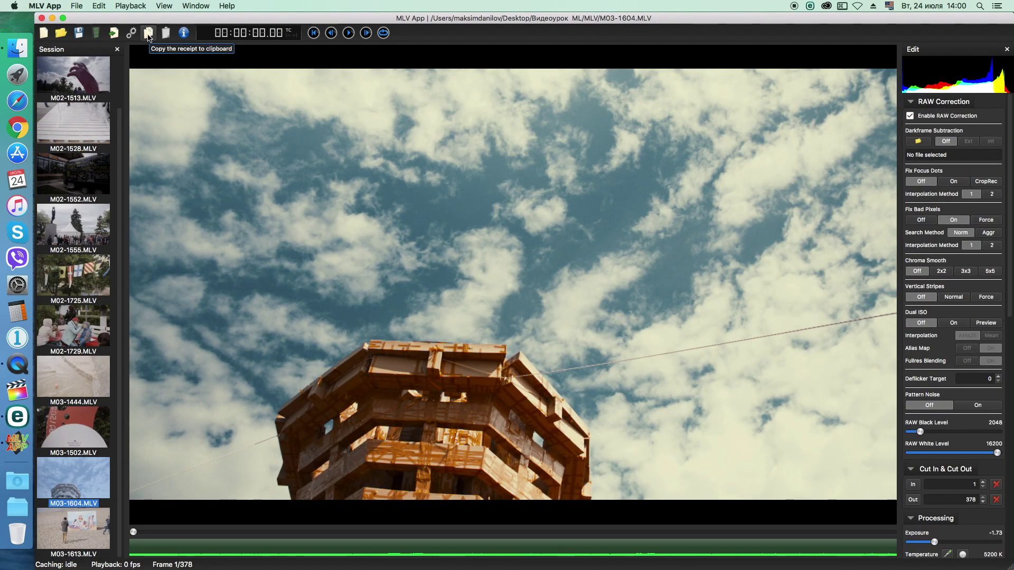
key(Down)
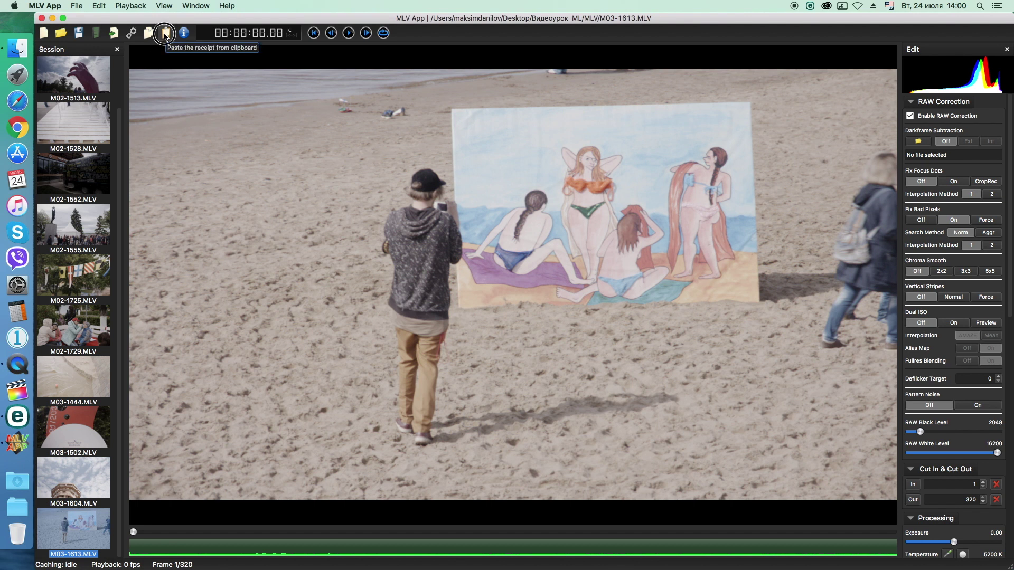
click(166, 32)
click(73, 478)
Step: Export the tower clip's grade as the receipt 'PRISMO LUT'
click(99, 5)
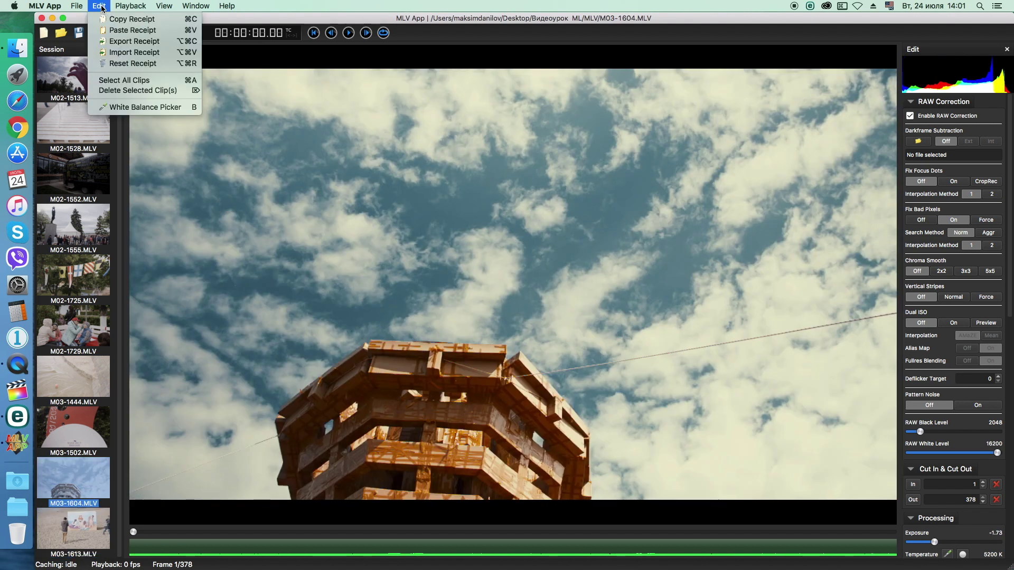
click(110, 47)
click(685, 331)
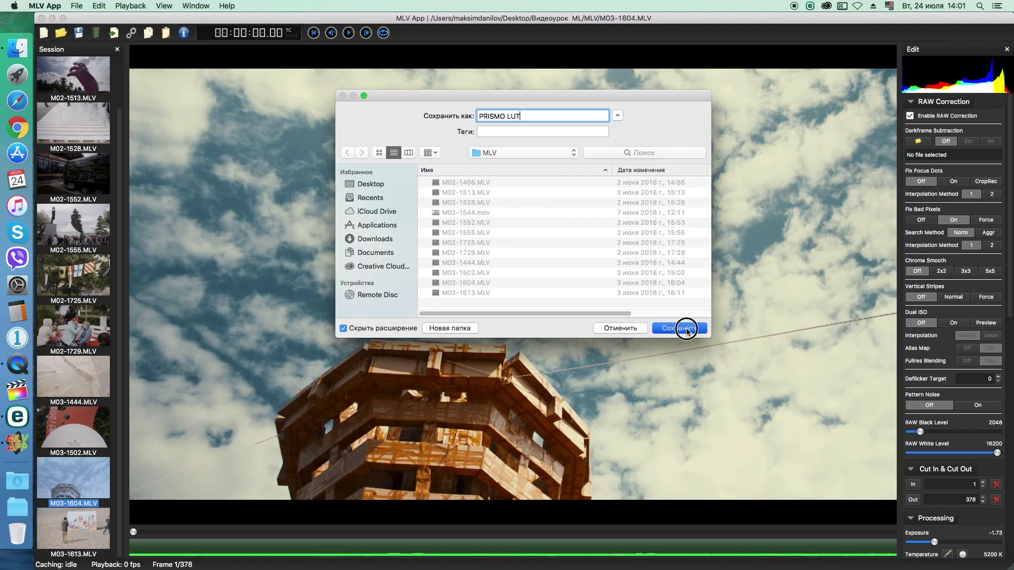
click(74, 532)
Step: Import the PRISMO LUT receipt onto the beach clip M03-1613
click(99, 6)
click(117, 47)
click(459, 252)
click(710, 321)
key(Up)
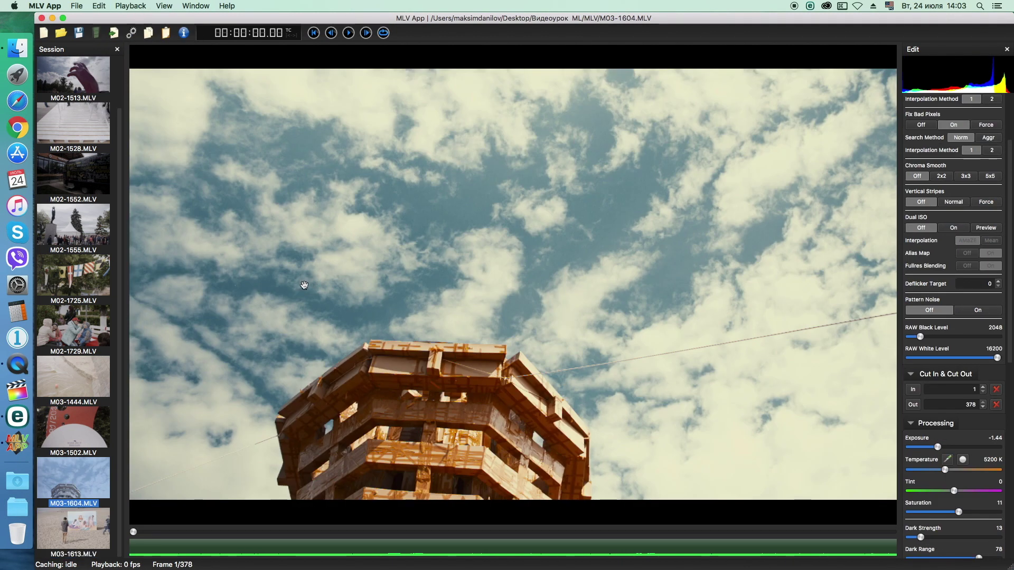
Step: Select every clip in the session and start Export Selected Clips
shift+click(73, 74)
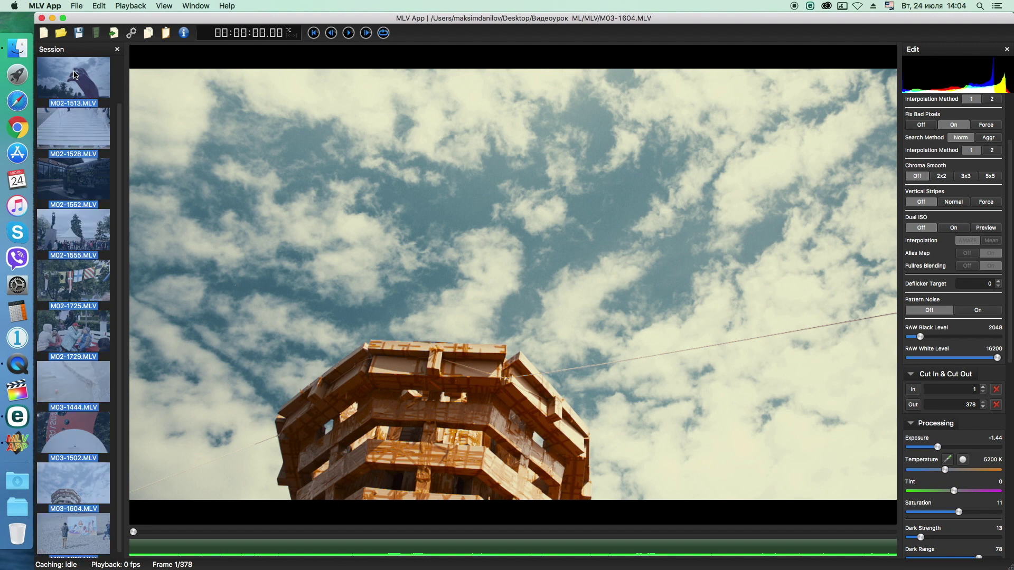
click(78, 6)
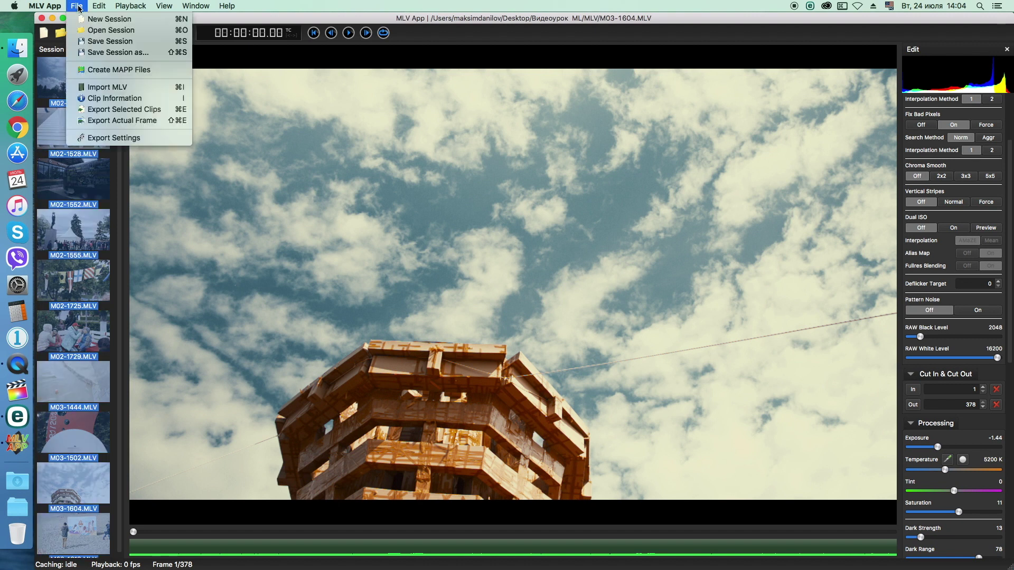
click(111, 110)
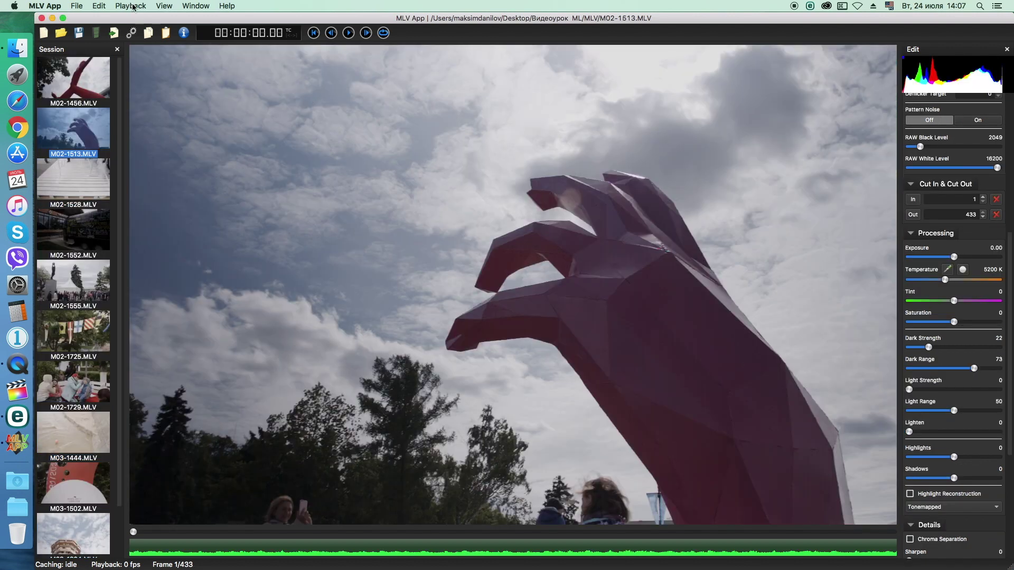
Step: Look through the Playback and View menus, switching zebras off and back on
click(133, 6)
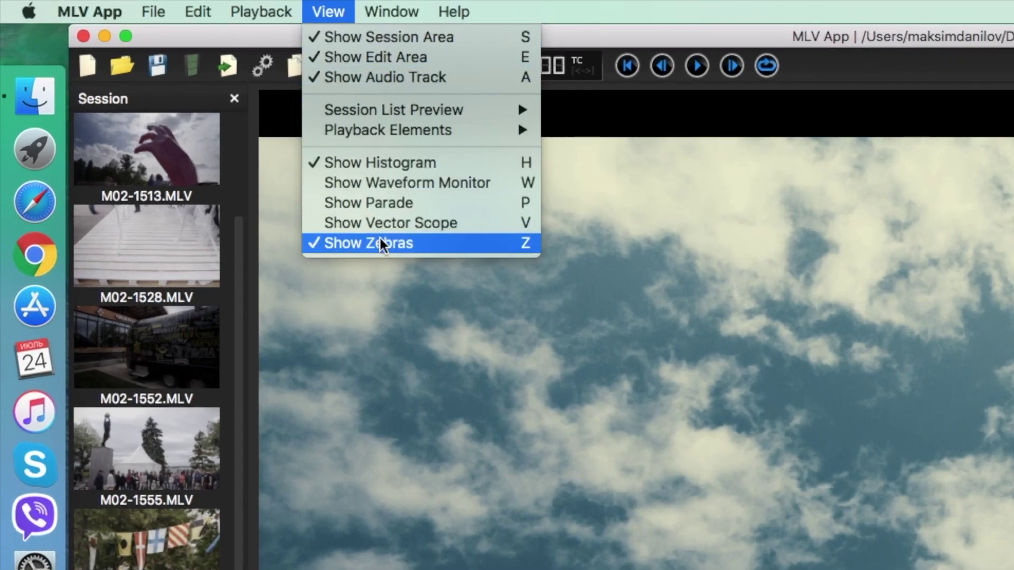
click(379, 243)
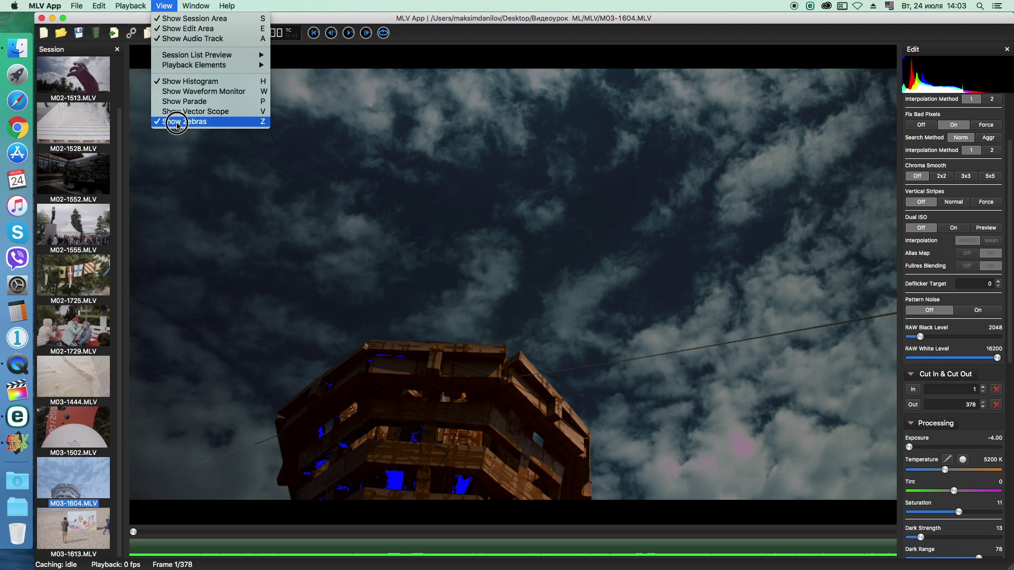
click(177, 124)
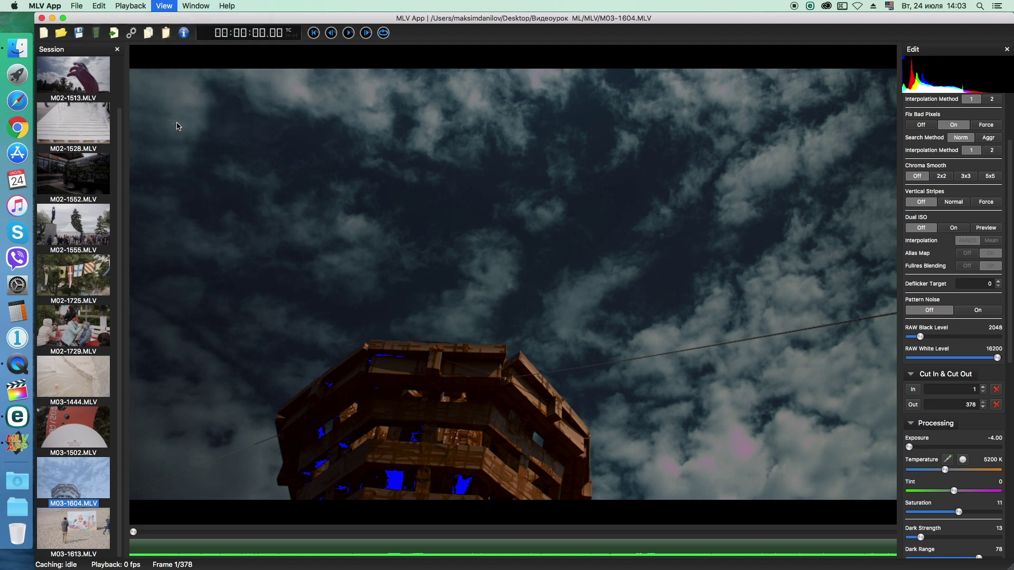
click(167, 7)
click(177, 122)
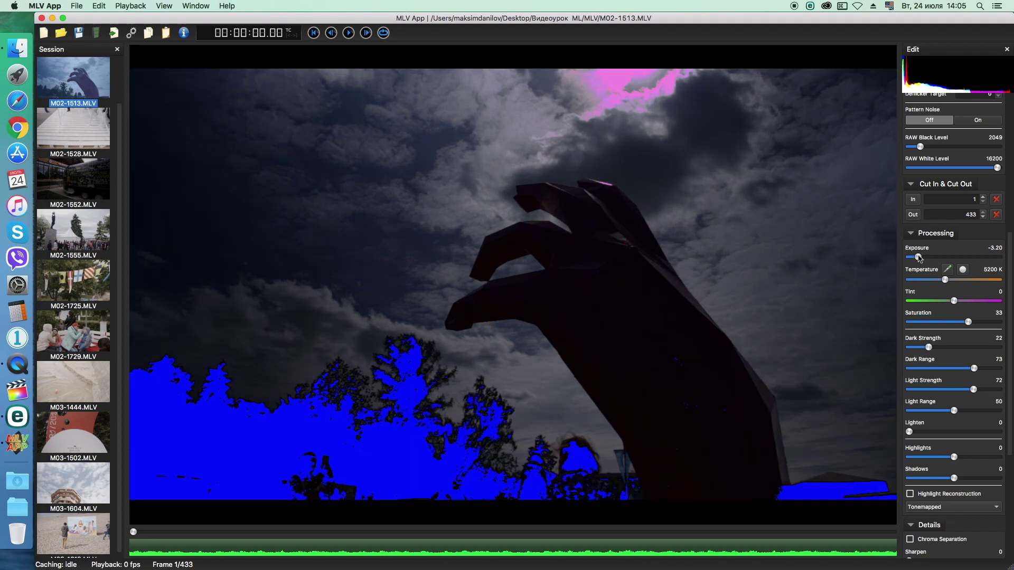
Step: Push exposure to 3.01, then reset exposure to 0.00, saturation and Light Strength to 0
drag(919, 257, 988, 257)
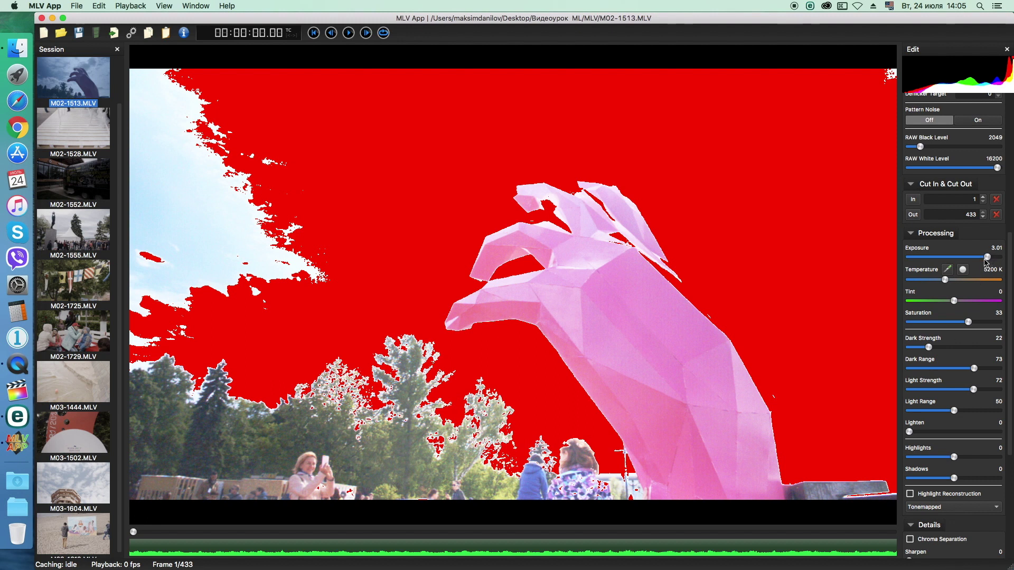
double_click(988, 257)
double_click(970, 323)
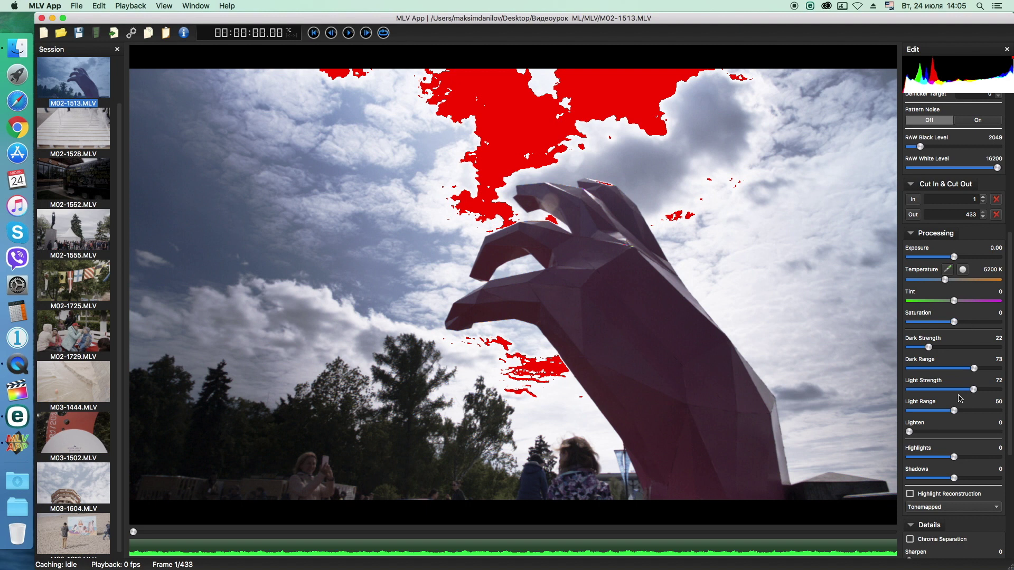
double_click(974, 391)
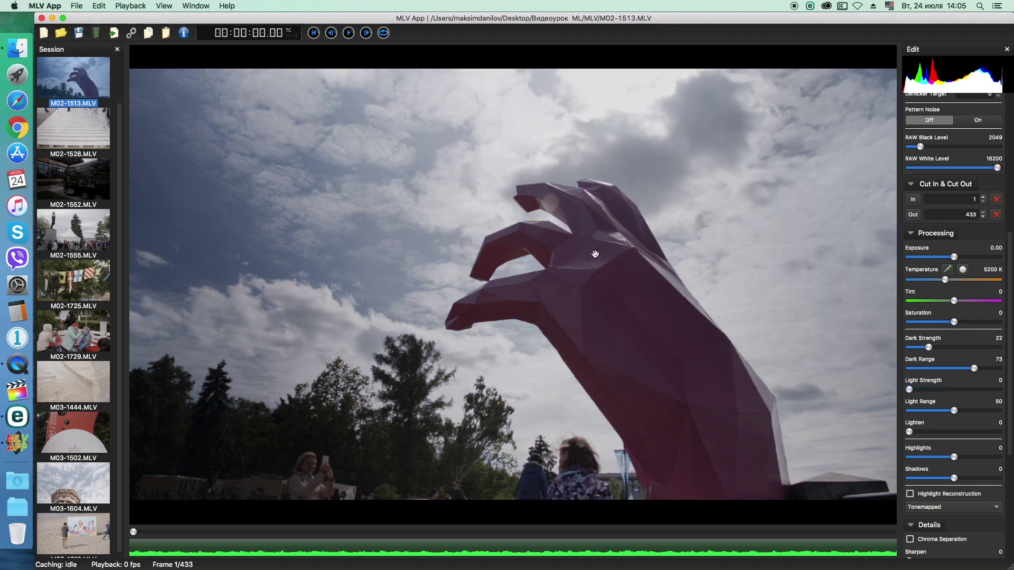
Step: Set the viewer to 100% zoom
right_click(434, 219)
click(456, 242)
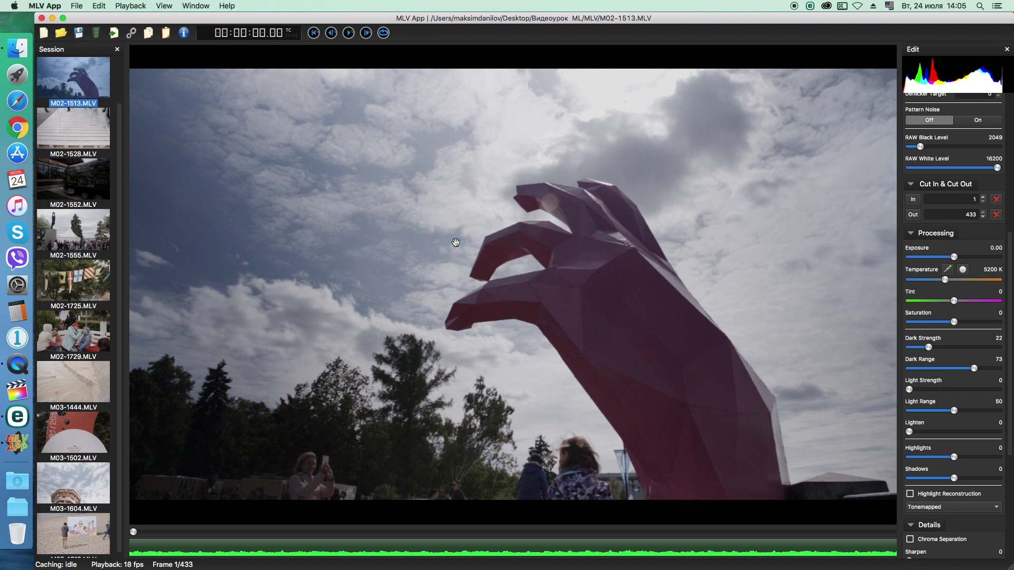
right_click(449, 224)
click(469, 235)
right_click(469, 235)
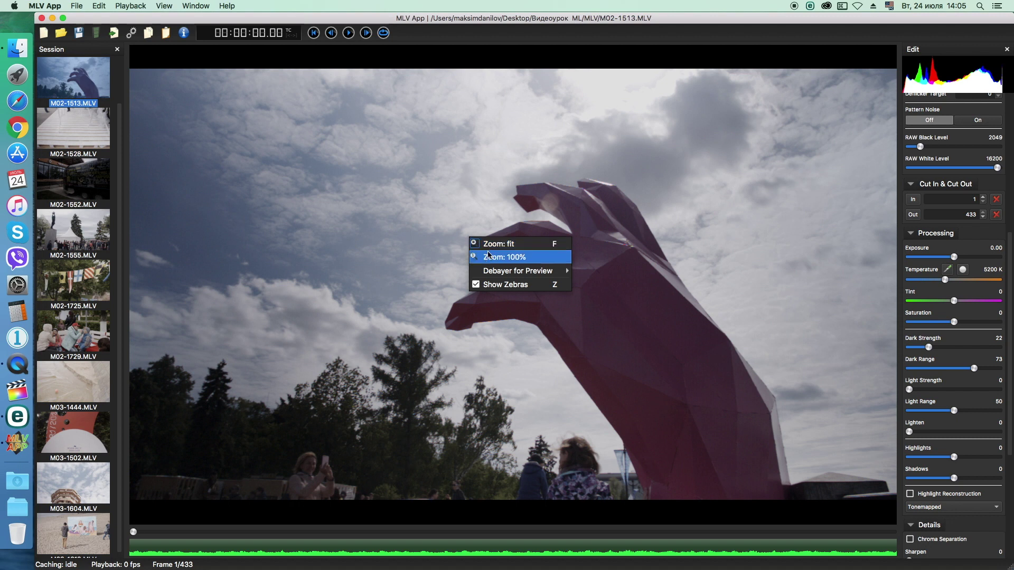
click(489, 256)
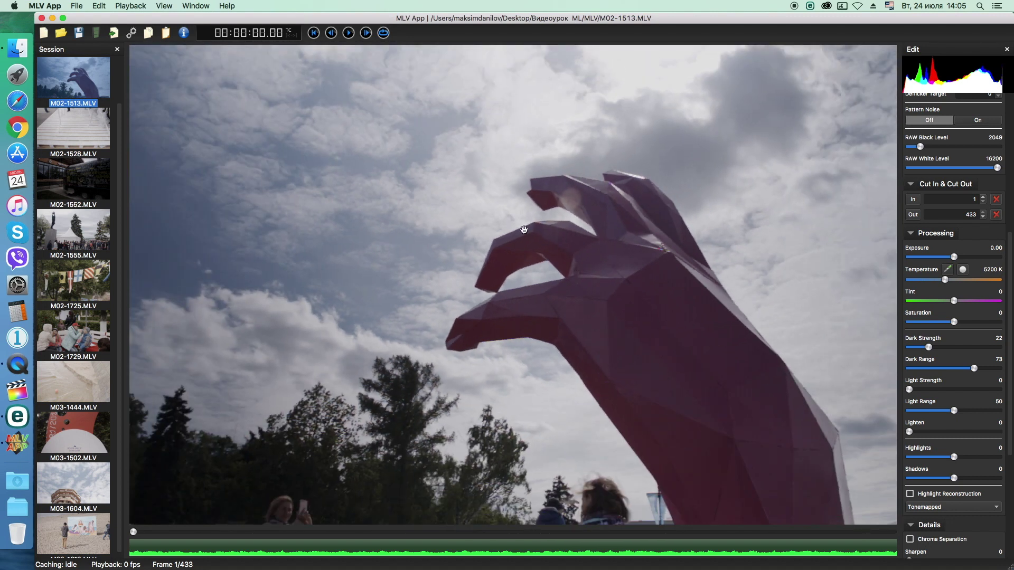
Step: Debayer the preview with AMaZE Cached and move the playhead to frame 33
right_click(524, 231)
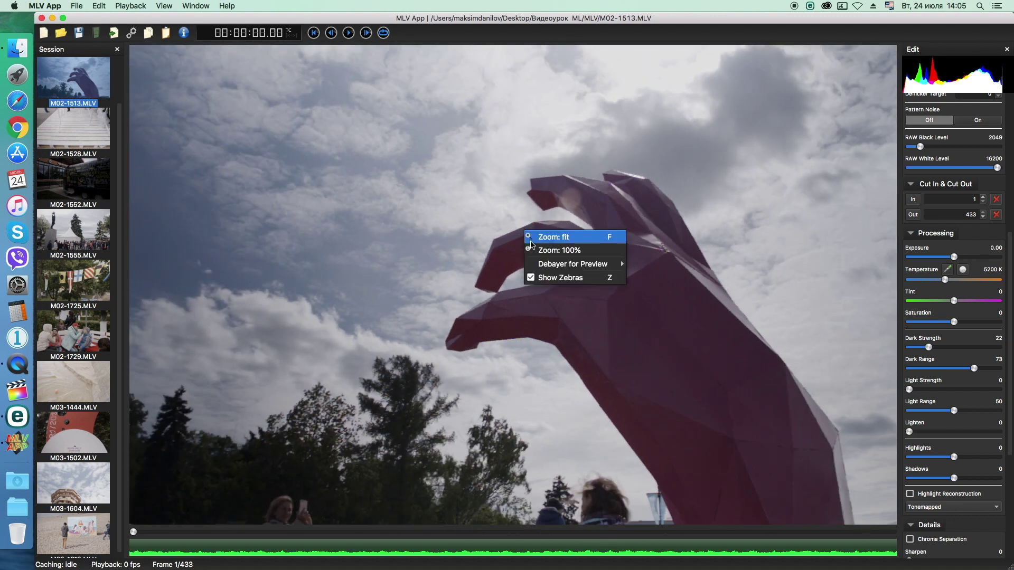
mouse_move(549, 266)
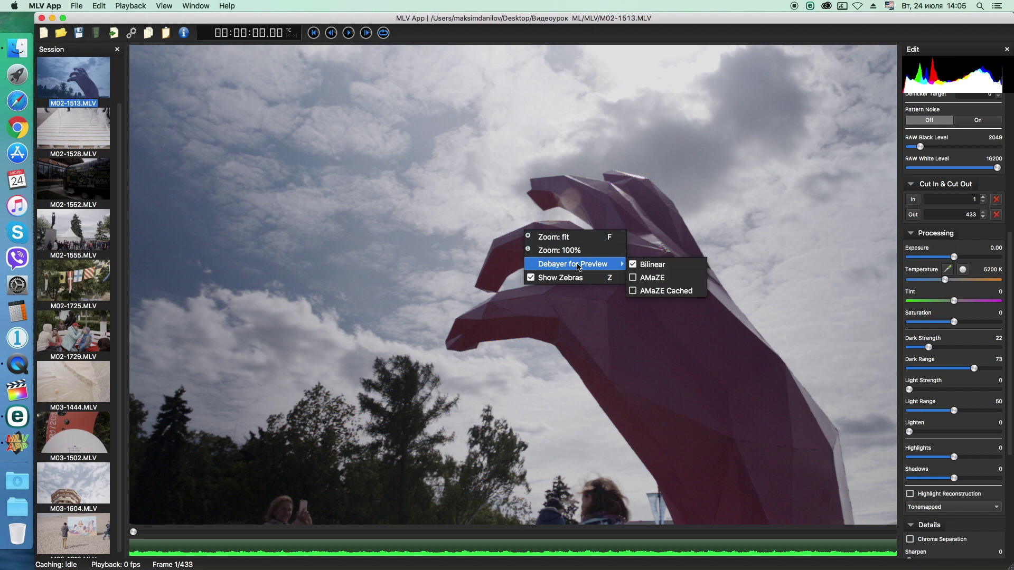
click(655, 290)
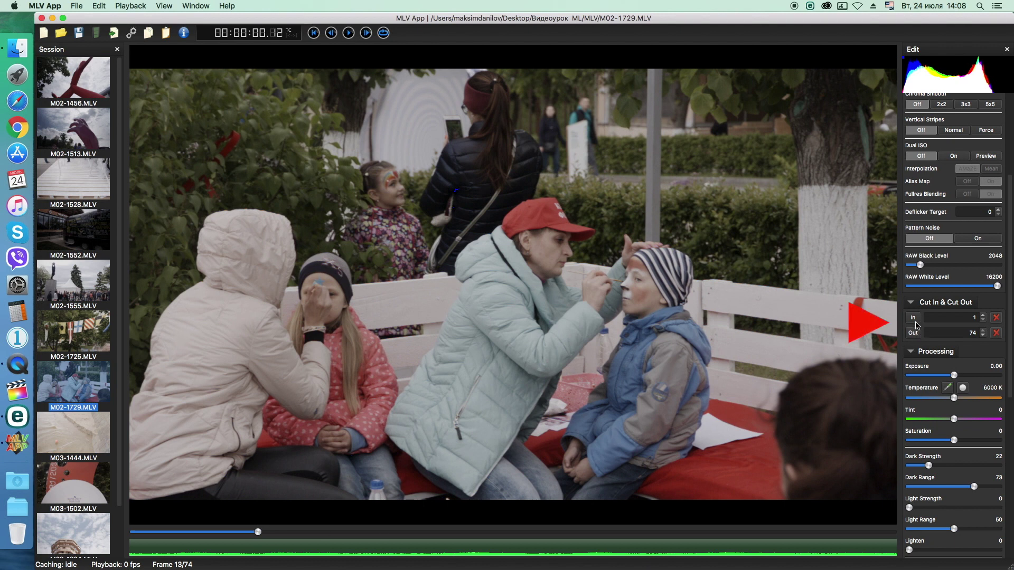
drag(265, 536, 466, 532)
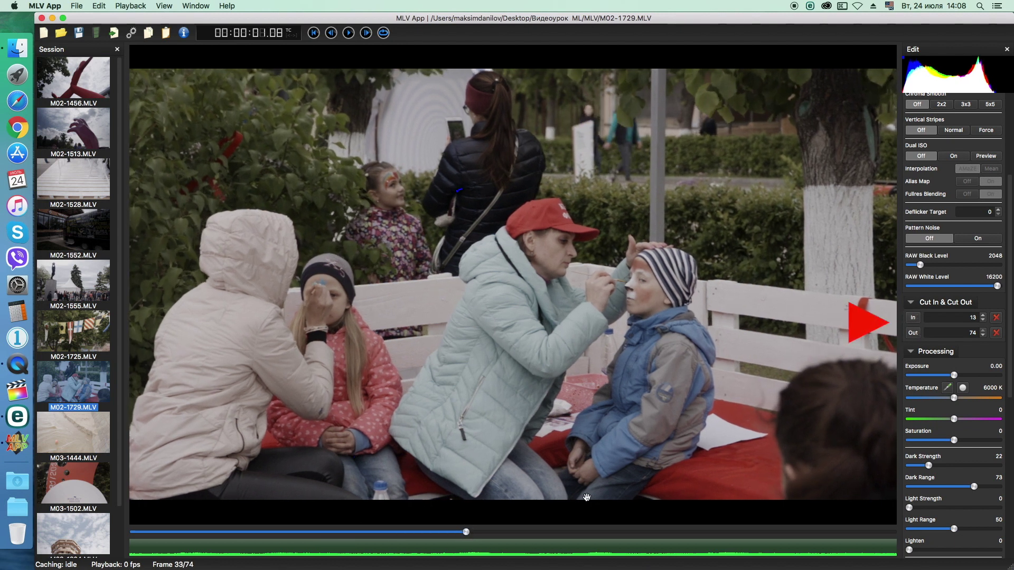
scroll(913, 336, down, 10)
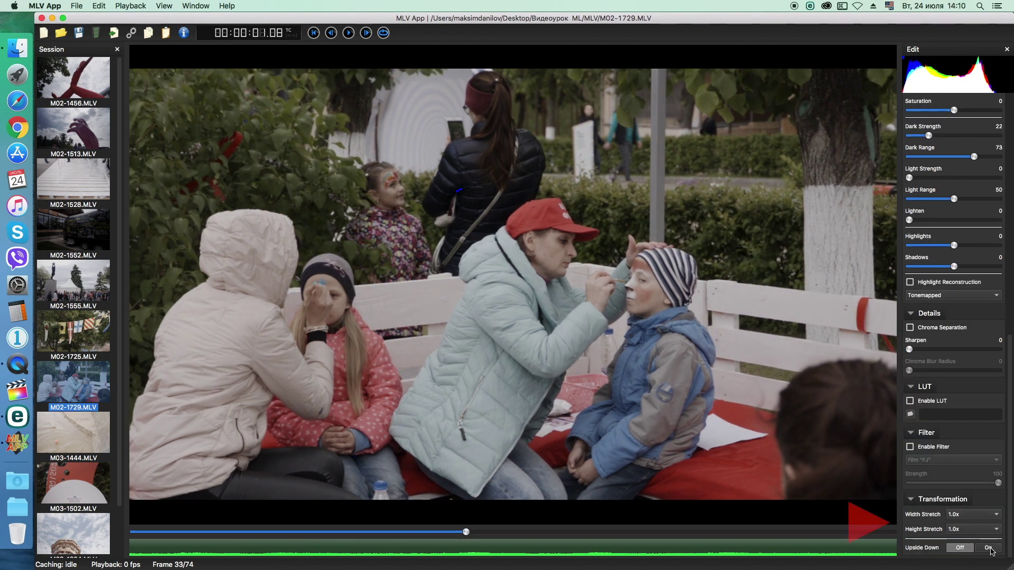
Step: Toggle Upside Down on and off, then try Height Stretch 1.67x and reset it to 1.0x
click(989, 549)
click(960, 549)
click(972, 529)
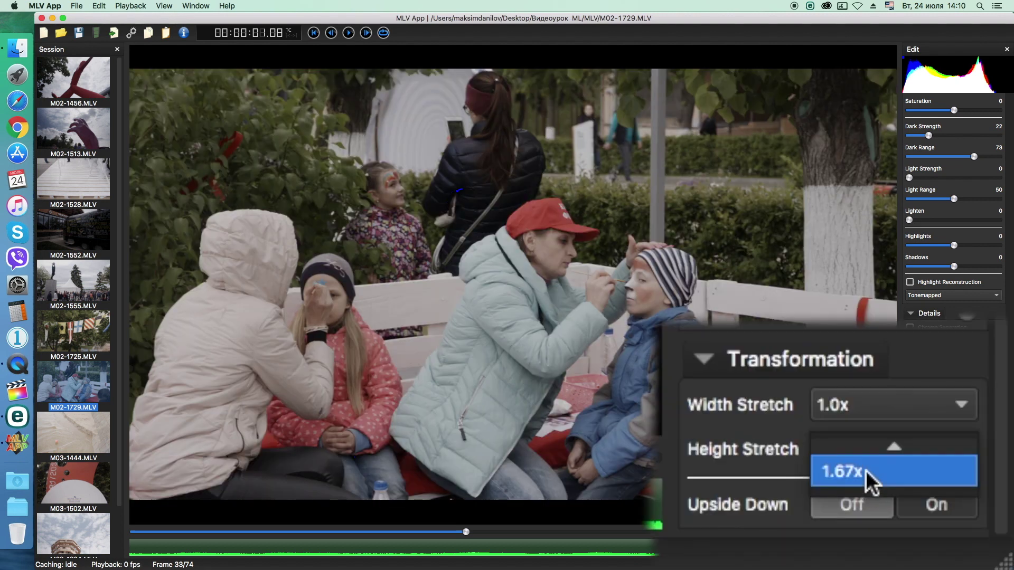
click(866, 471)
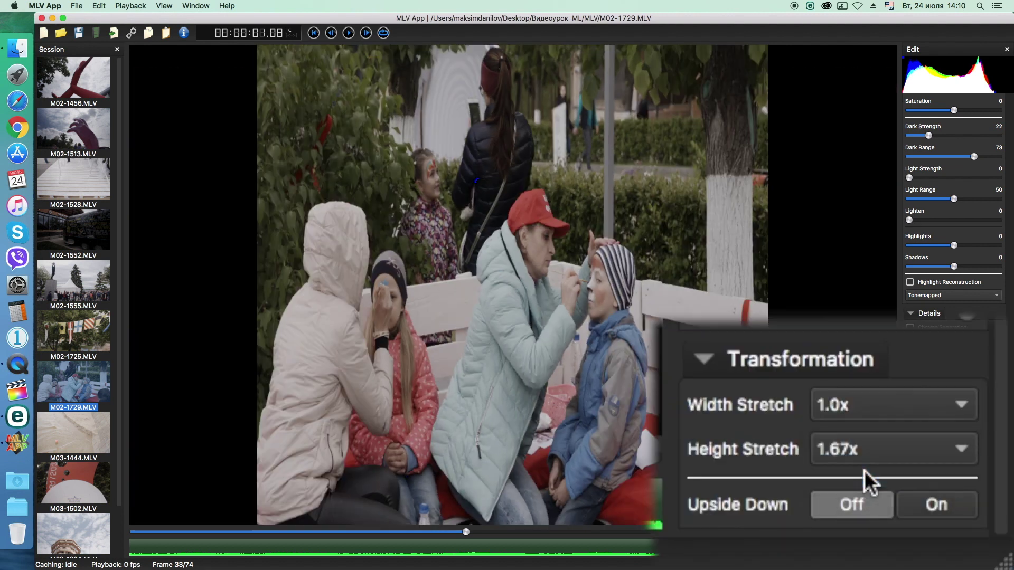
click(894, 447)
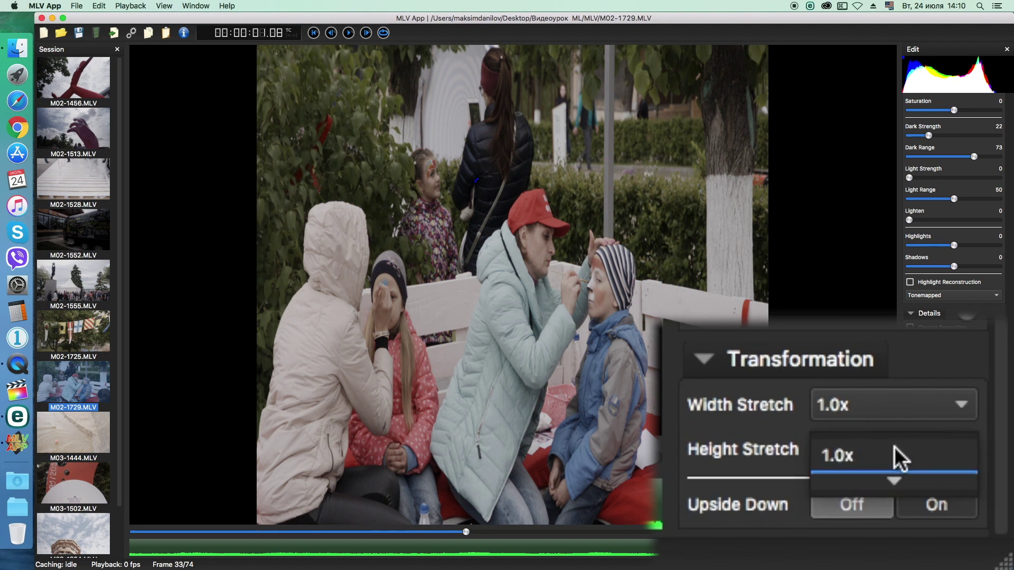
click(880, 452)
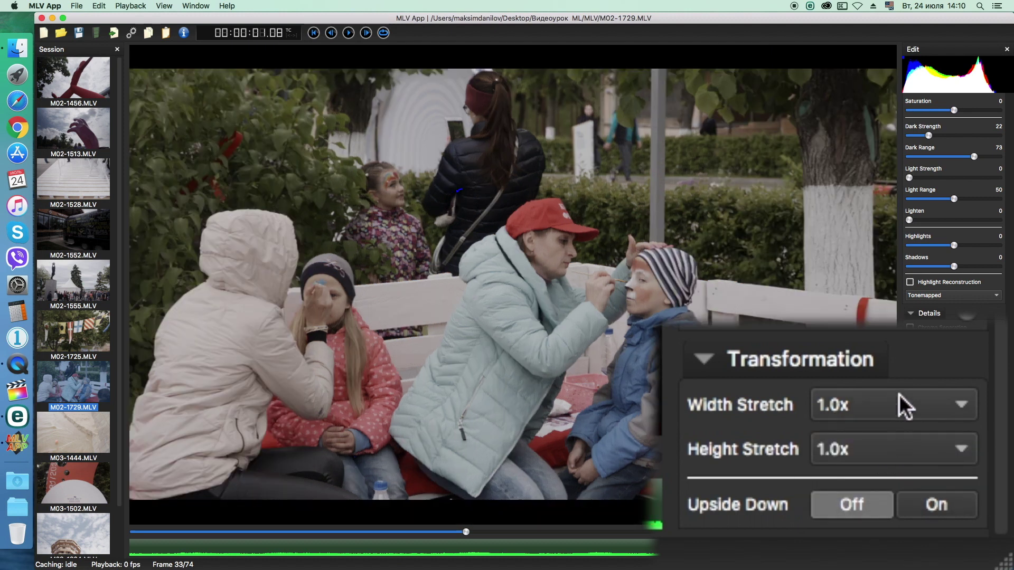
Step: Try Width Stretch 1.33x, then return it to 1.0x
click(899, 394)
click(880, 434)
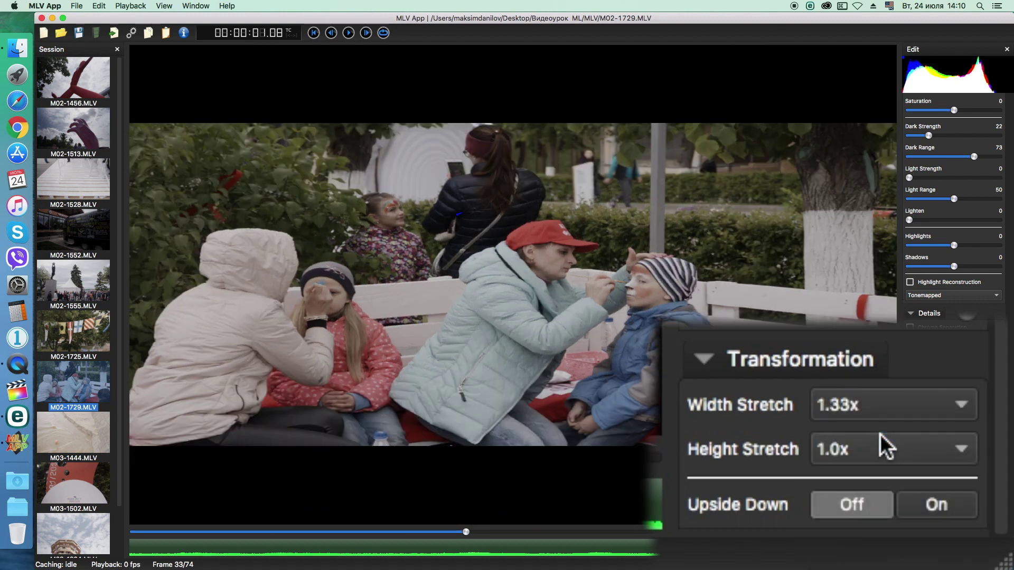
click(885, 406)
click(875, 378)
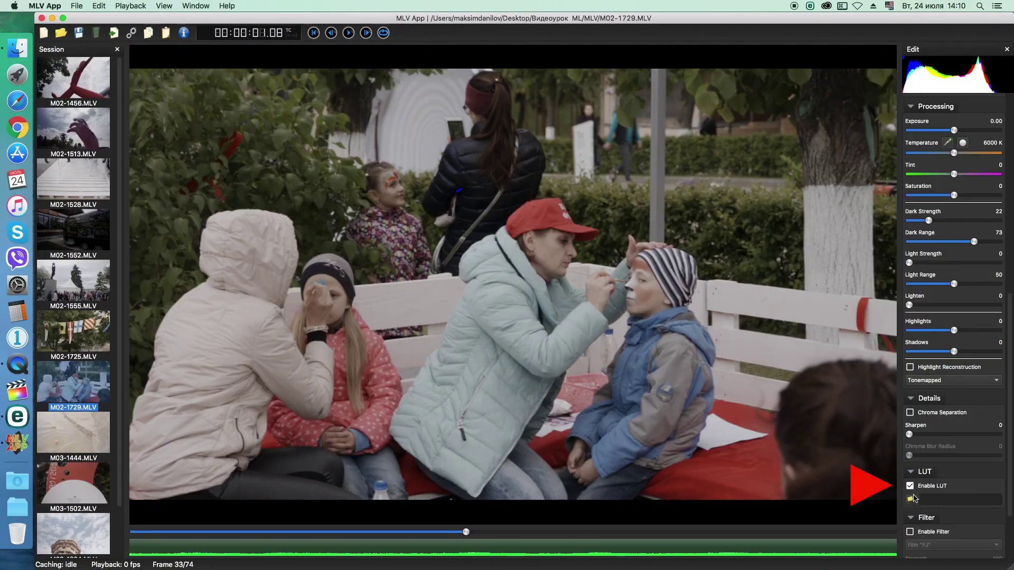
Step: Load Vision X - LOG.cube from the LUT file chooser onto clip M02-1729
click(910, 499)
click(451, 213)
click(699, 321)
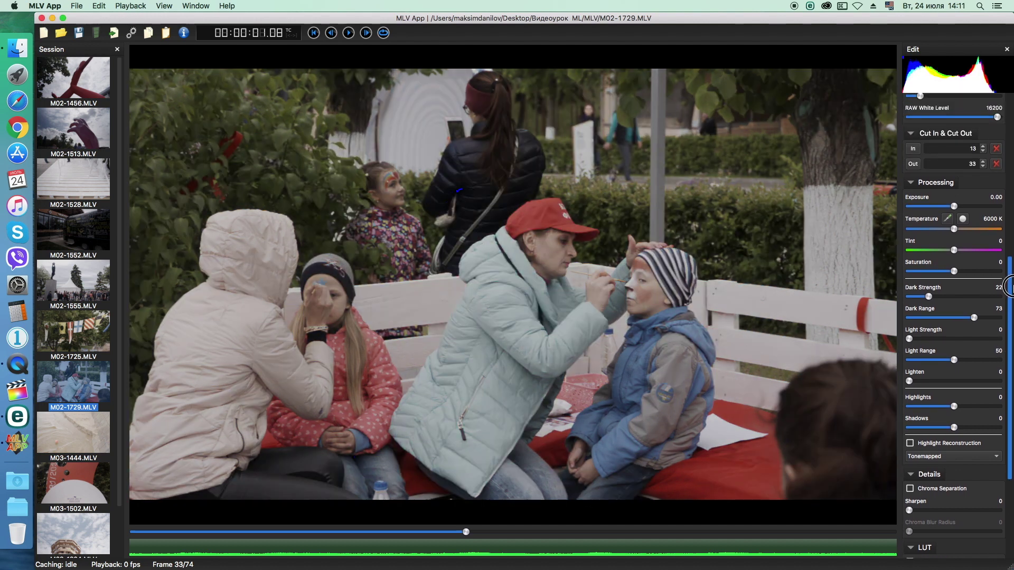
Step: Raise Exposure to 0.59 and boost Saturation to 29
scroll(993, 277, up, 3)
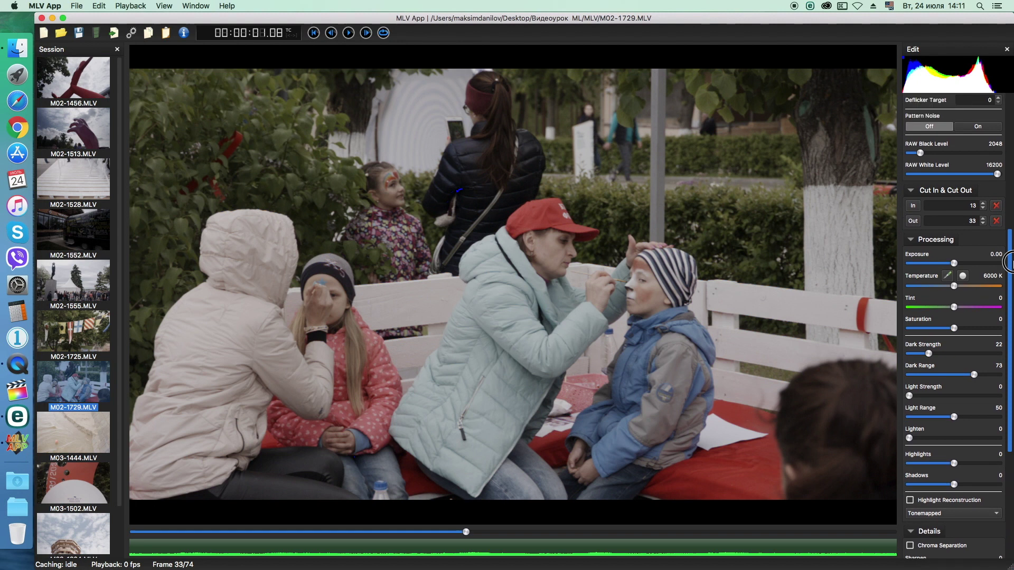
drag(954, 275, 967, 298)
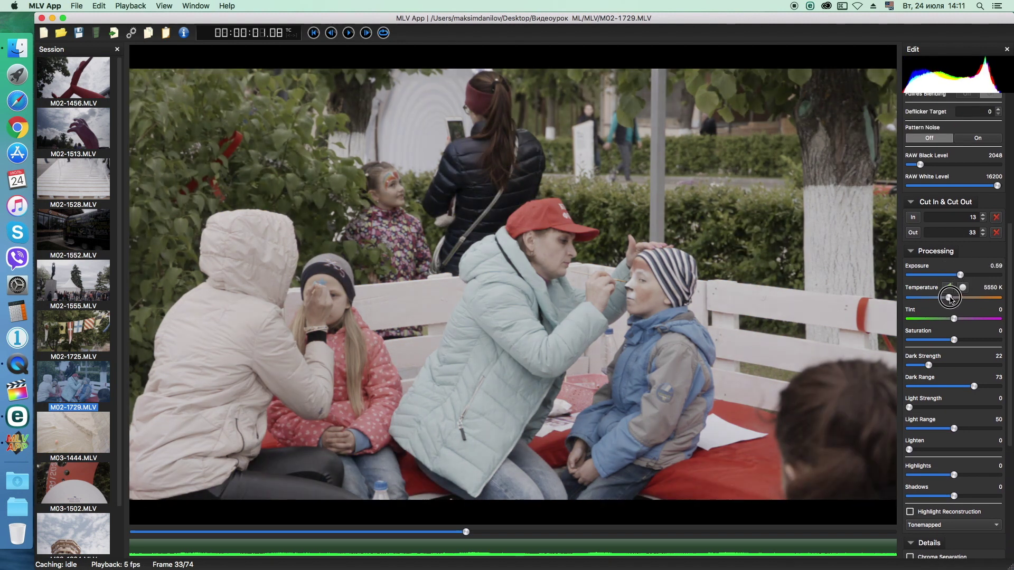
drag(957, 339, 968, 337)
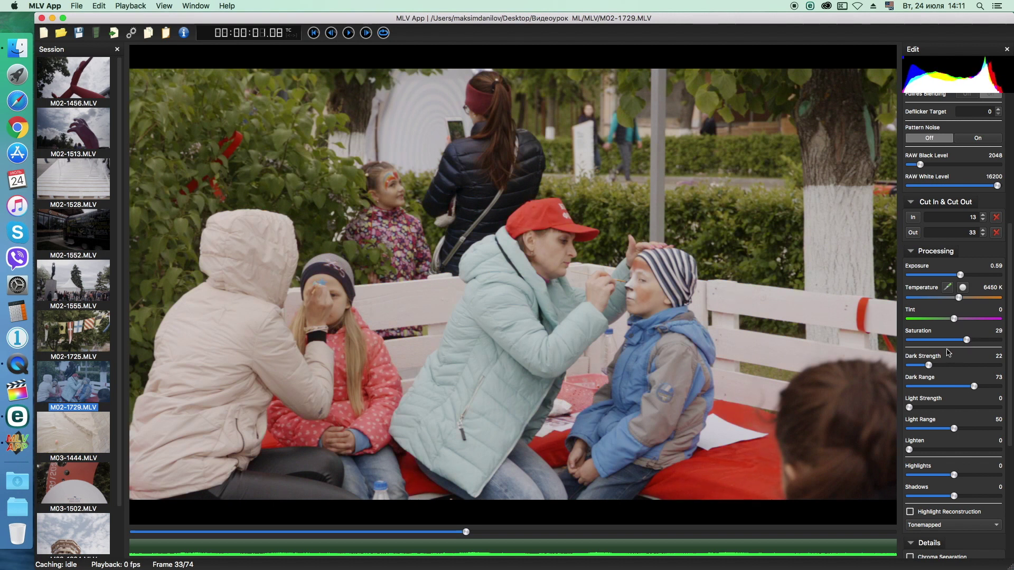
Step: Set white balance from the white tree trunk, then from the boy's skin tone
click(948, 287)
click(423, 303)
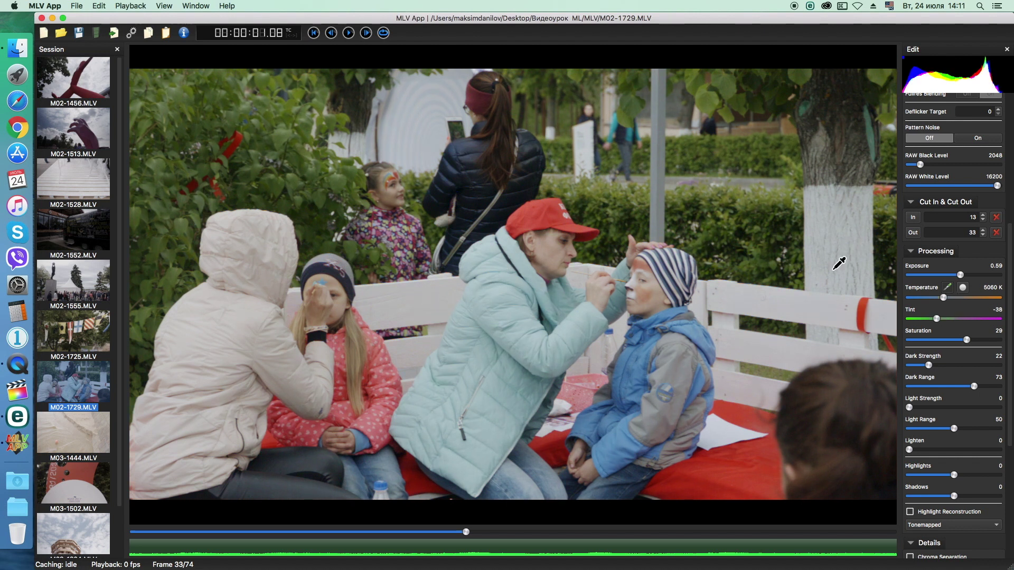
click(962, 291)
click(548, 256)
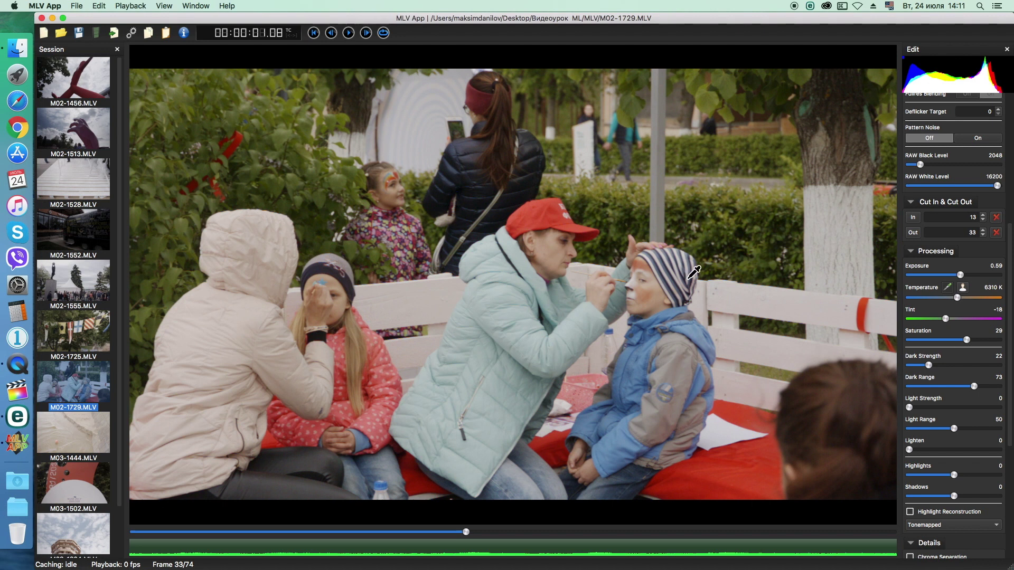
Step: Enable Chroma Separation and raise Sharpen to 64 on the face-painting clip
scroll(968, 291, down, 5)
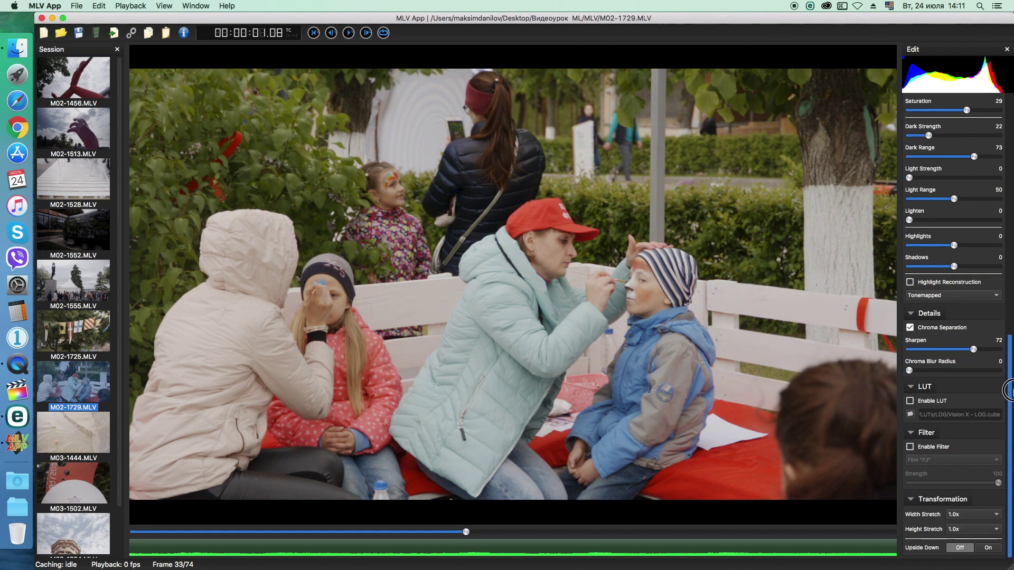
click(909, 327)
drag(909, 349, 966, 349)
Step: Zoom the viewer to 100% and set the preview debayer to AMaZE Cached
right_click(645, 292)
click(678, 309)
right_click(725, 328)
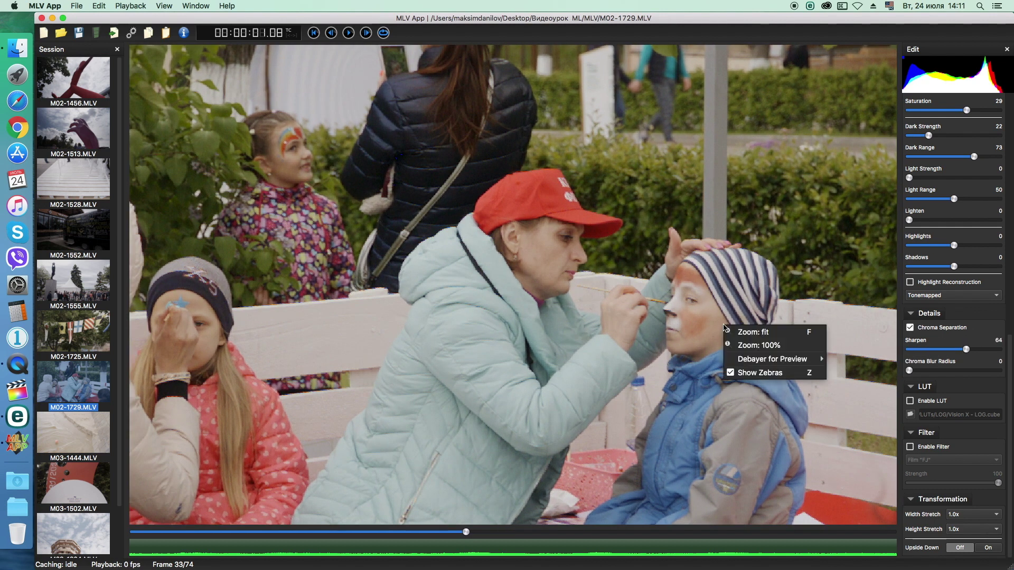
mouse_move(758, 361)
click(833, 387)
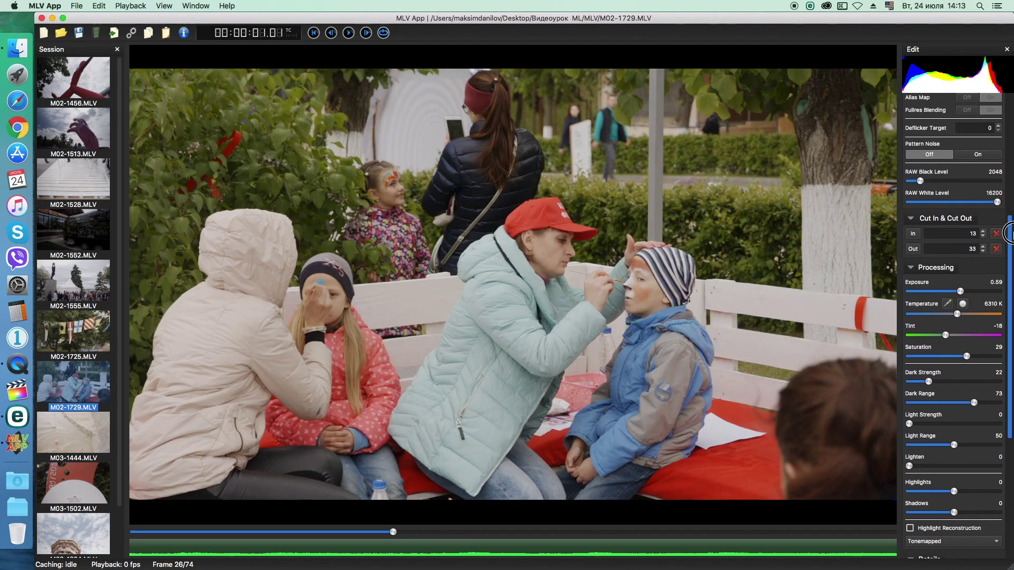
Step: Scroll the Edit panel back up to reach the M02-1528.MLV ribbon clip
scroll(1010, 181, up, 3)
scroll(1010, 181, up, 5)
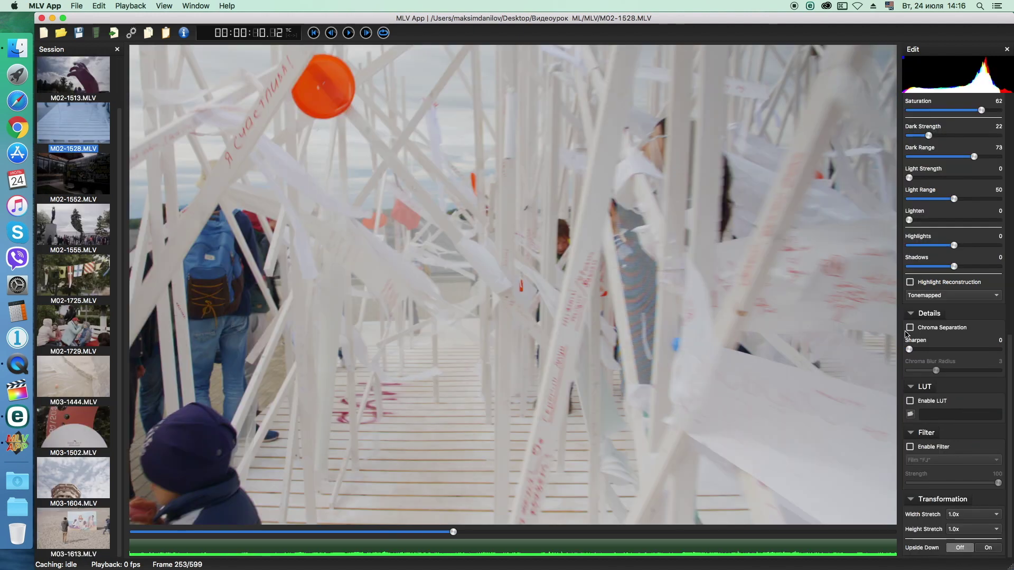
Step: Enable chroma separation and try Sharpen up to 100 and chroma blur radii 2 and 3
click(910, 327)
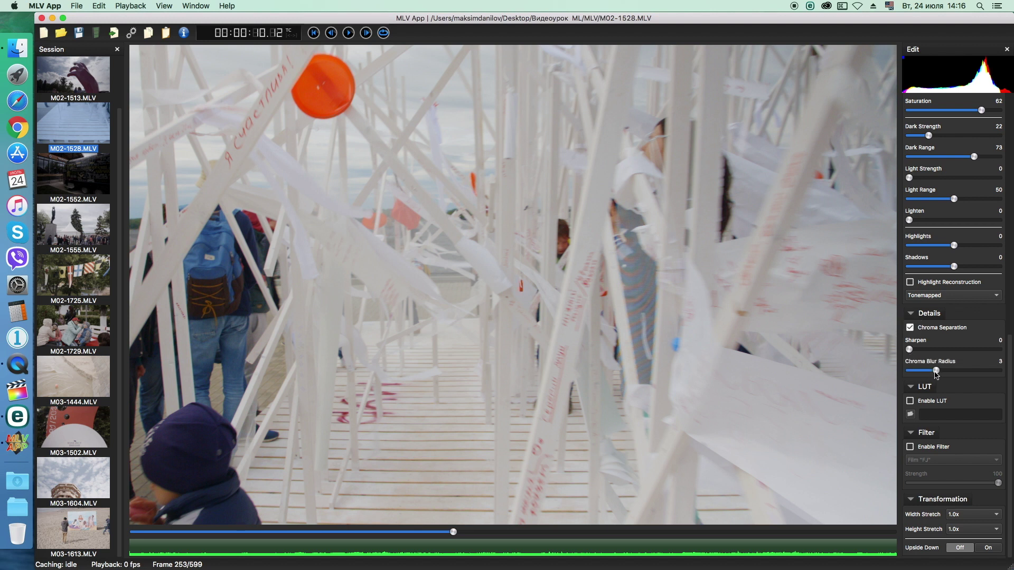
mouse_move(937, 372)
mouse_down()
mouse_move(908, 371)
mouse_move(974, 350)
mouse_up()
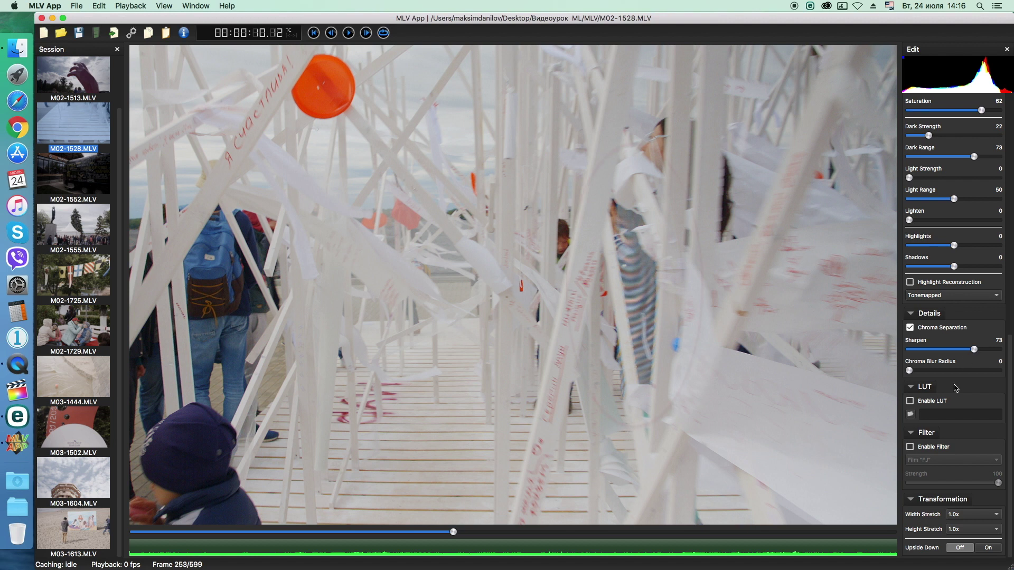
drag(909, 371, 975, 376)
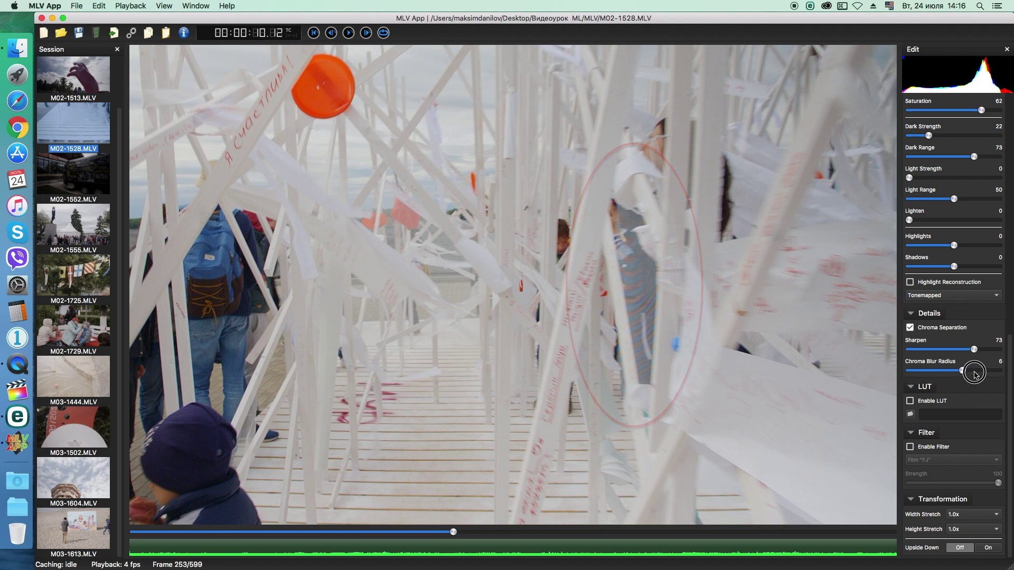
mouse_move(975, 375)
mouse_down()
mouse_move(931, 374)
mouse_move(945, 374)
mouse_up()
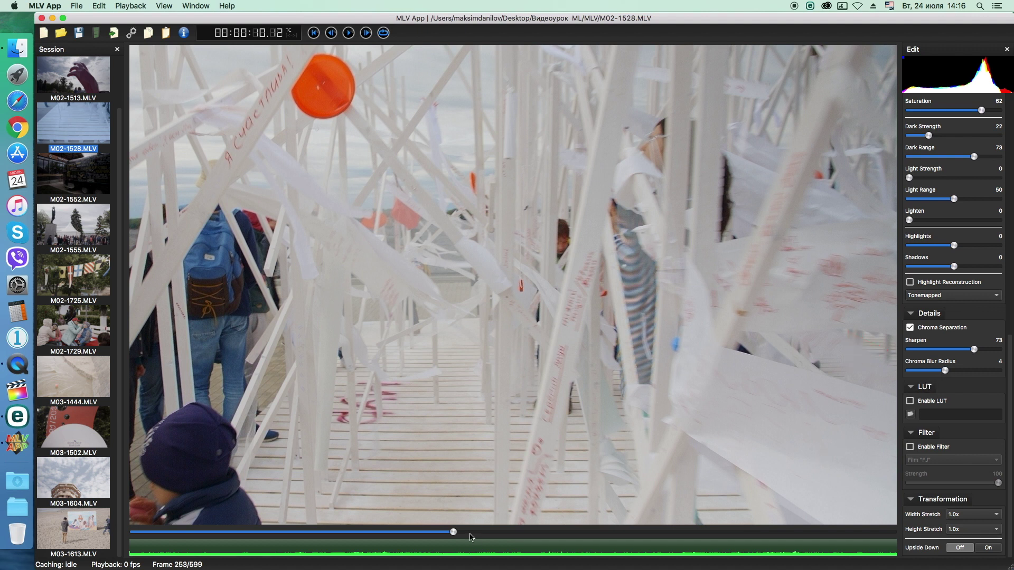
drag(453, 533, 478, 528)
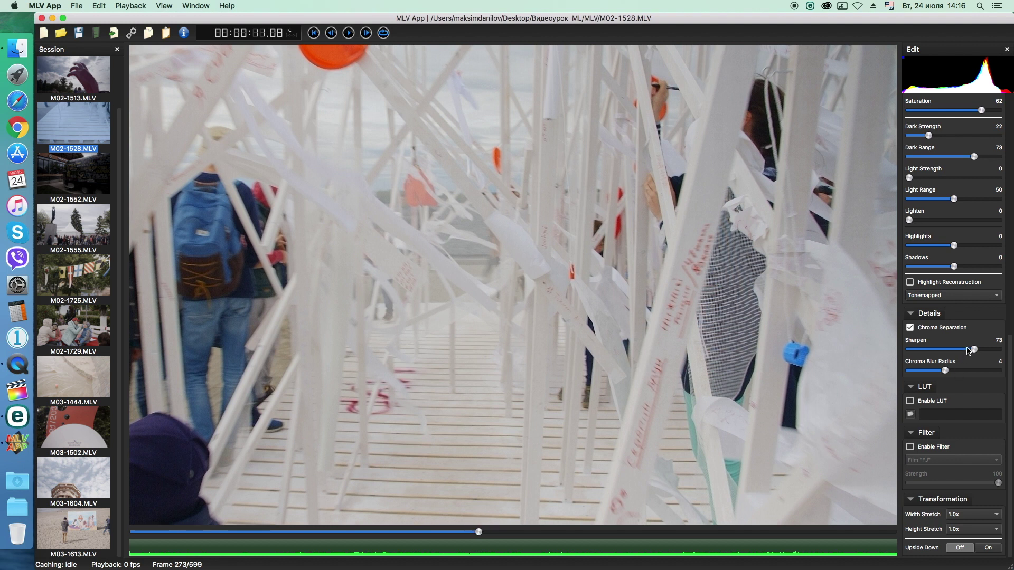
drag(975, 350, 999, 349)
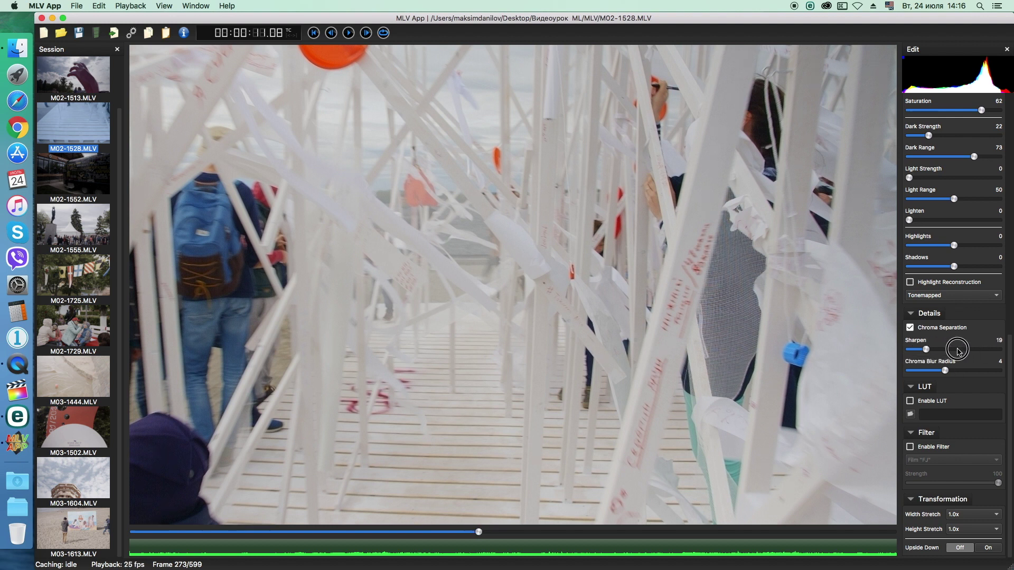
drag(946, 370, 902, 371)
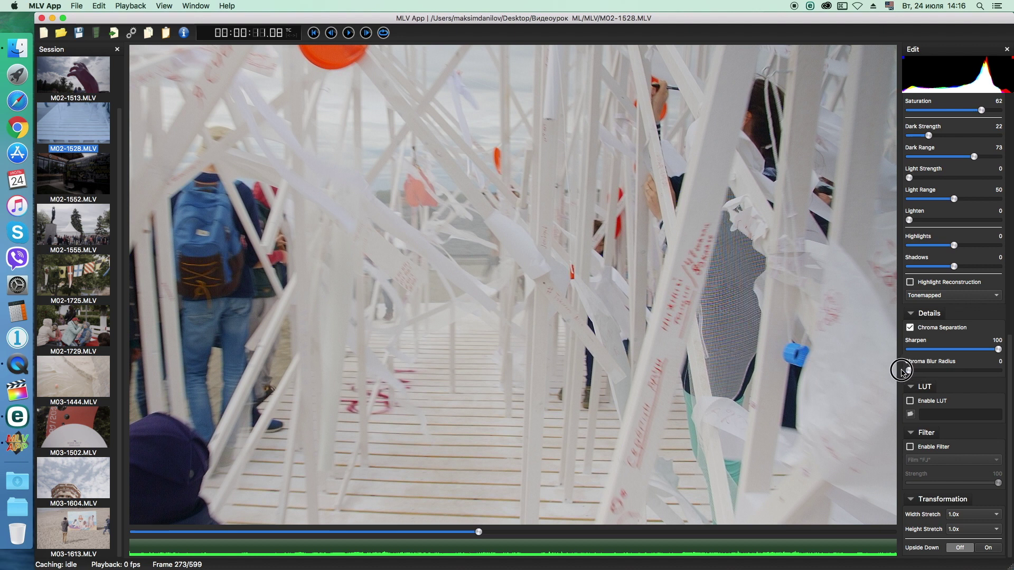
drag(902, 371, 936, 371)
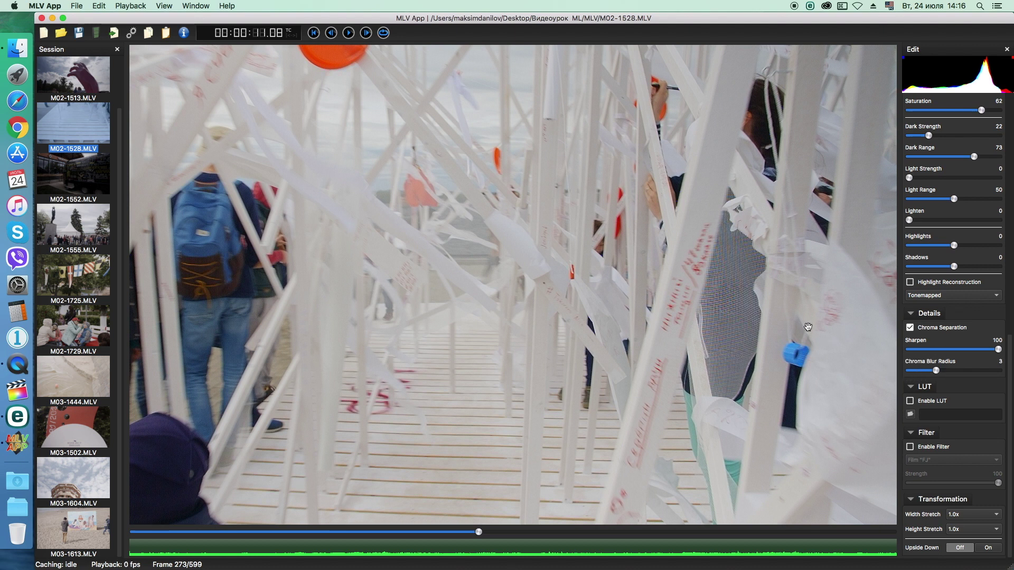
Step: Reset Chroma Blur Radius and Sharpen to 0 and fit the whole frame in the viewer
scroll(803, 314, up, 2)
scroll(800, 314, up, 2)
scroll(796, 313, up, 2)
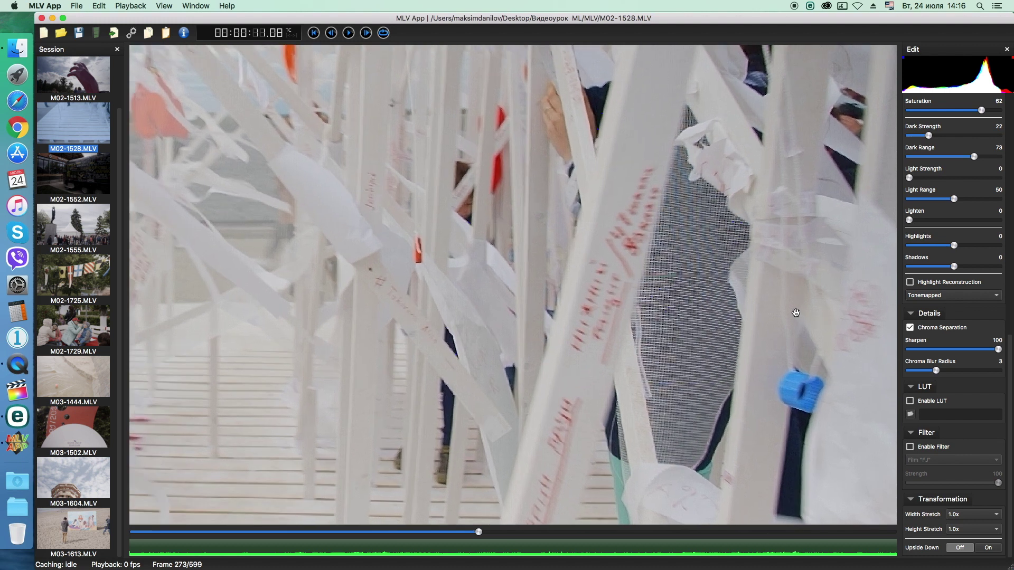
mouse_move(936, 371)
mouse_down()
mouse_move(905, 372)
mouse_move(954, 371)
mouse_up()
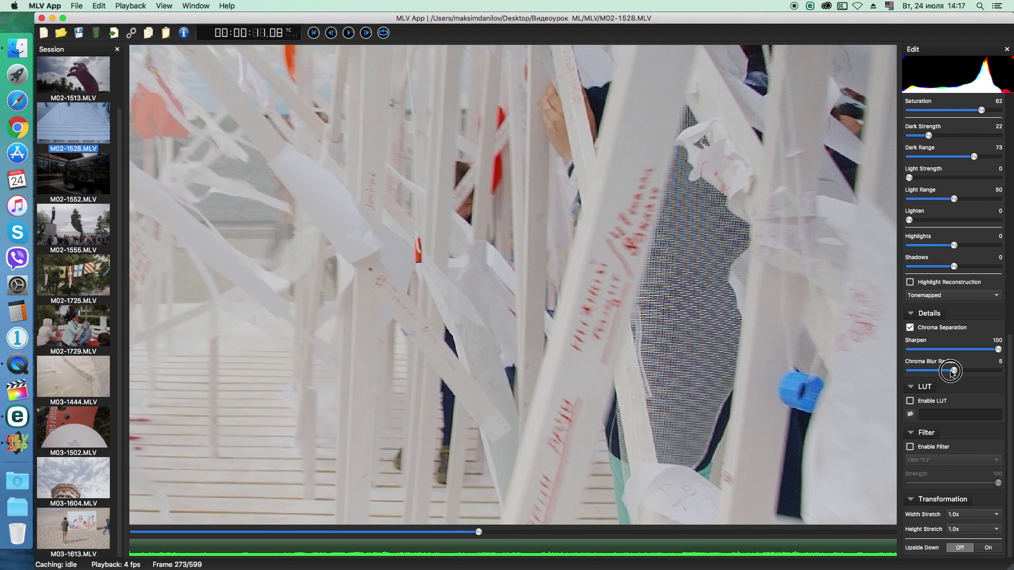
double_click(999, 350)
right_click(780, 360)
click(796, 371)
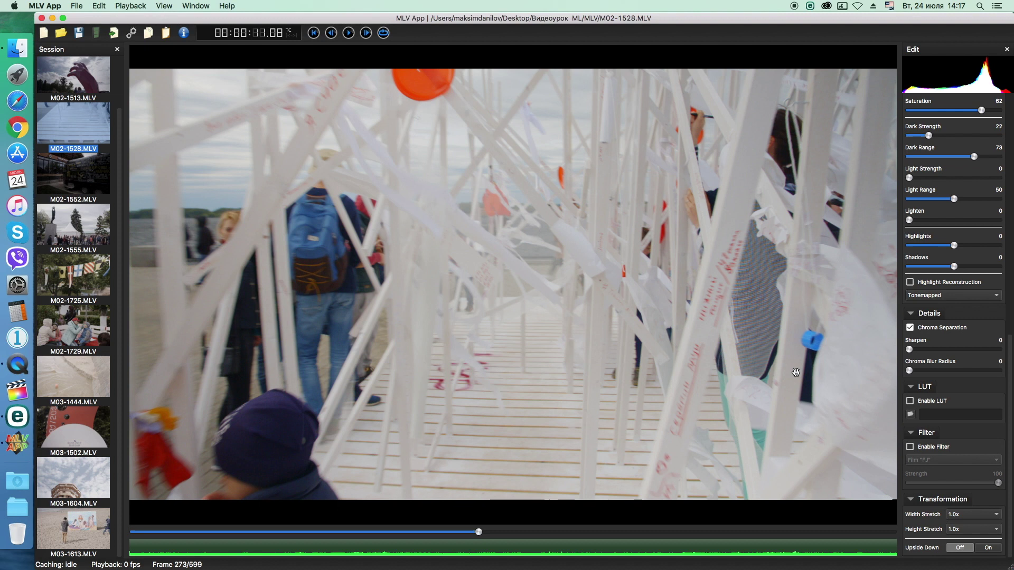
Step: Set export to Apple ProRes 422 HQ, ffmpeg Kostya, AMaZE, smoothing Off, then load M02-1552.MLV
click(132, 34)
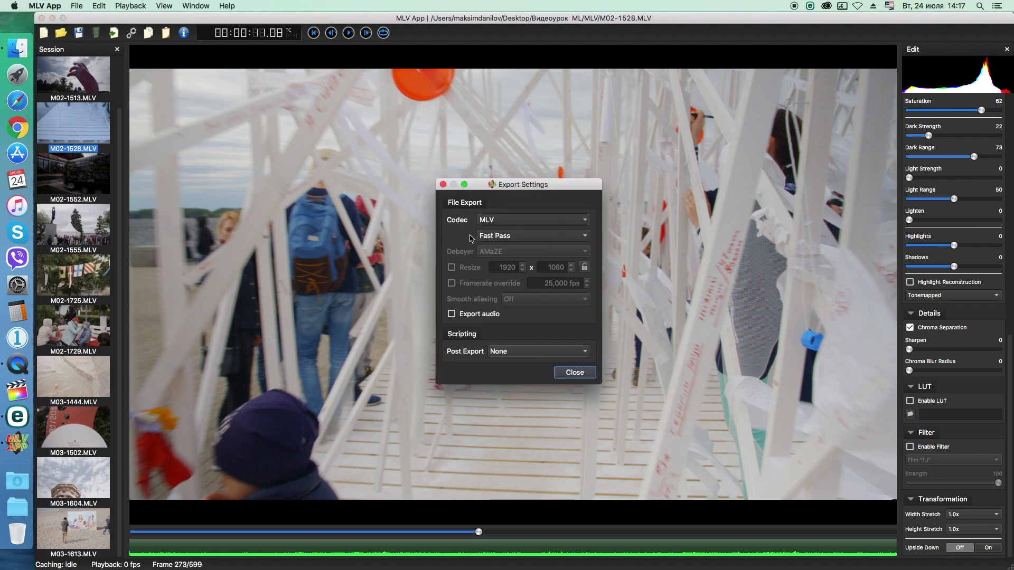
click(533, 222)
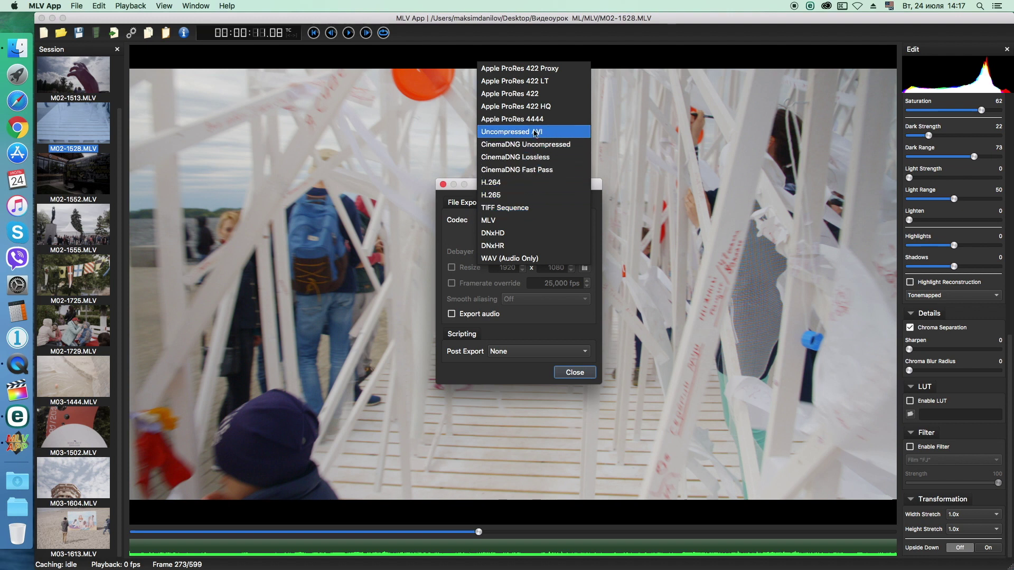
click(537, 107)
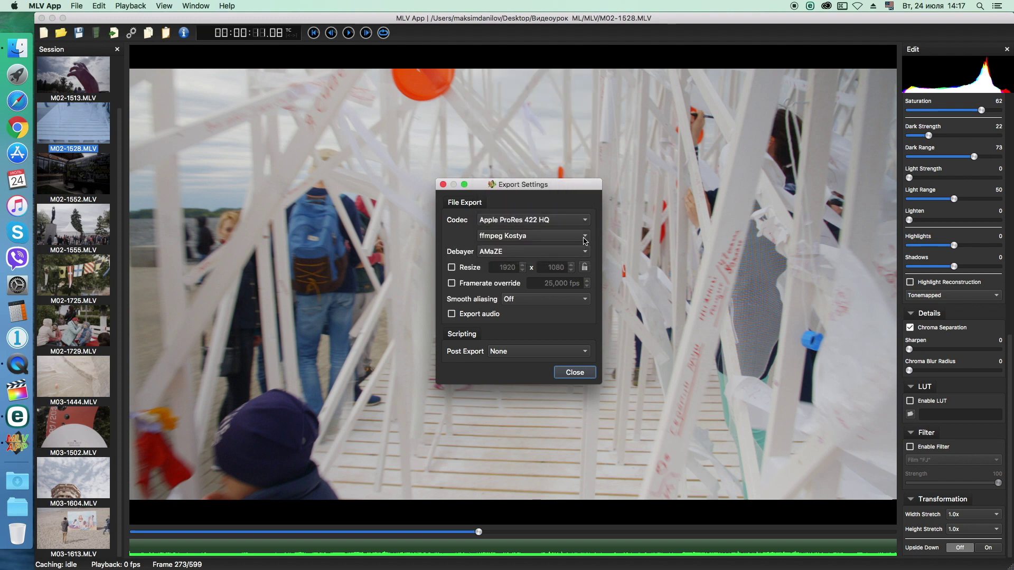
click(584, 239)
click(580, 239)
click(576, 253)
click(576, 253)
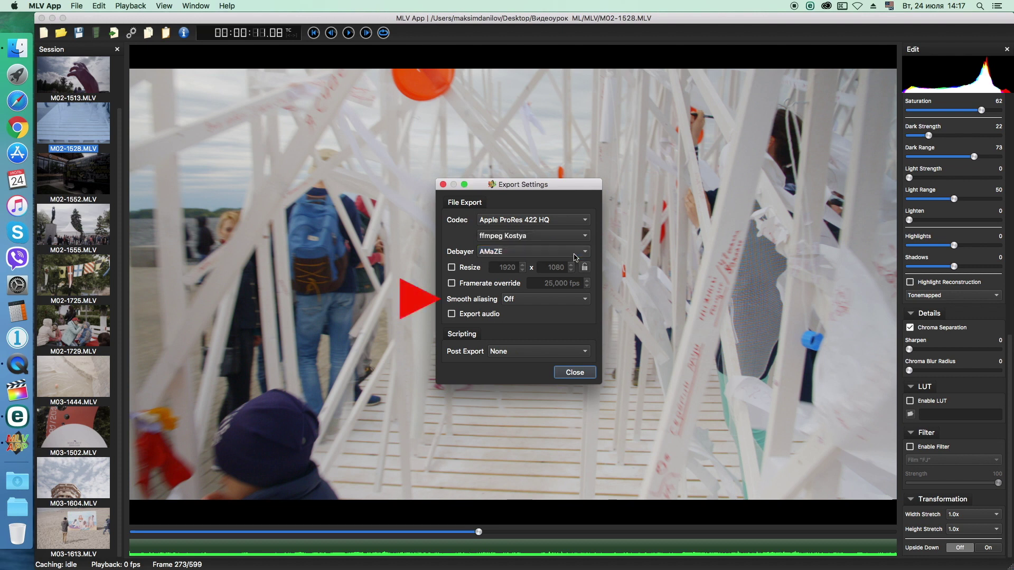
click(570, 302)
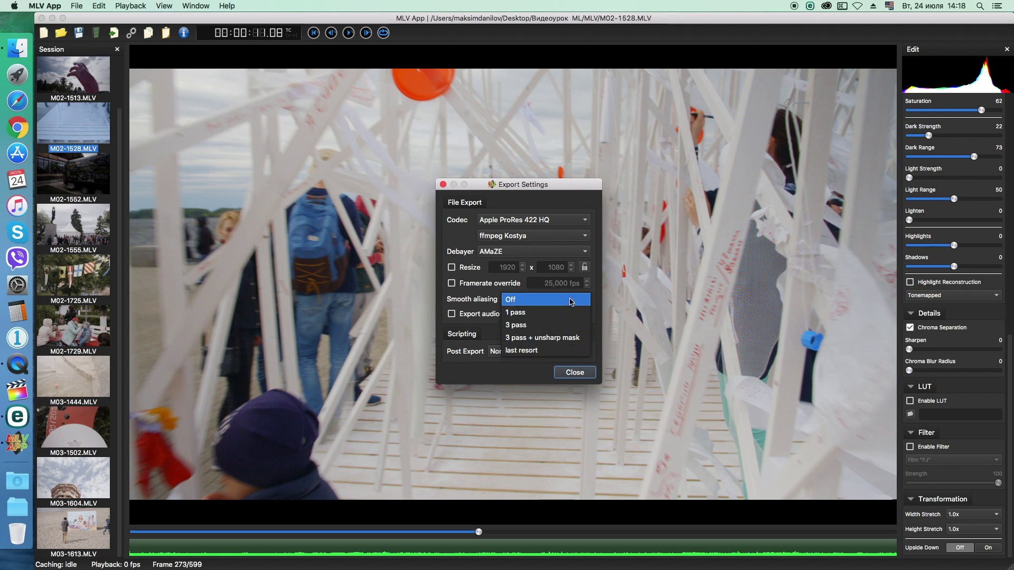
click(571, 302)
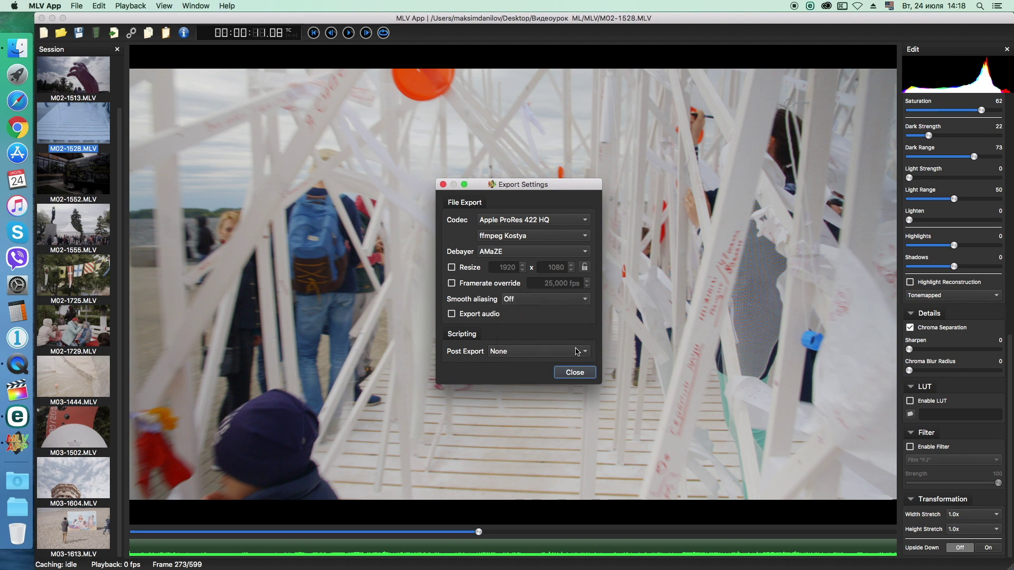
click(577, 373)
key(Down)
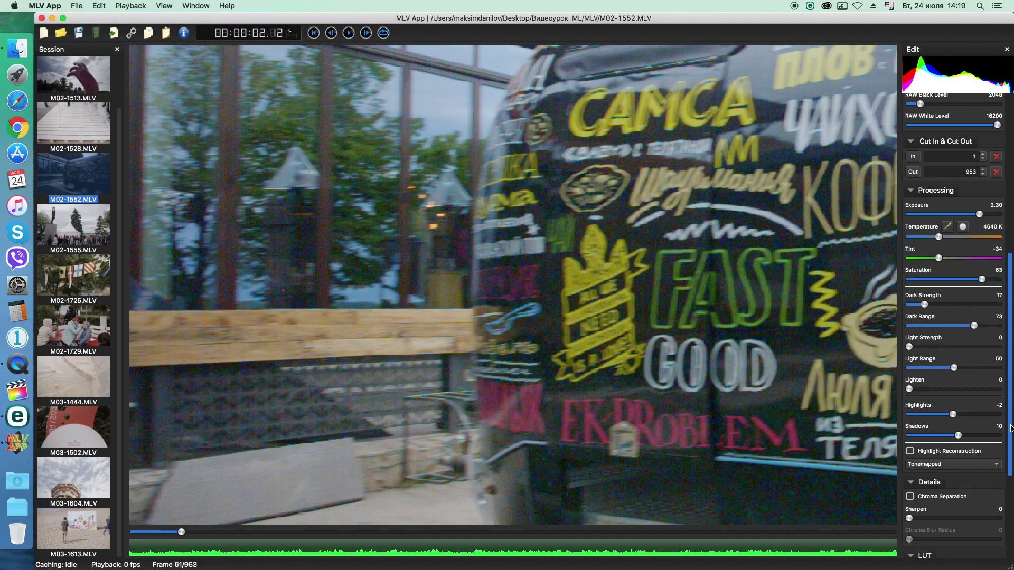
drag(1011, 429, 1011, 237)
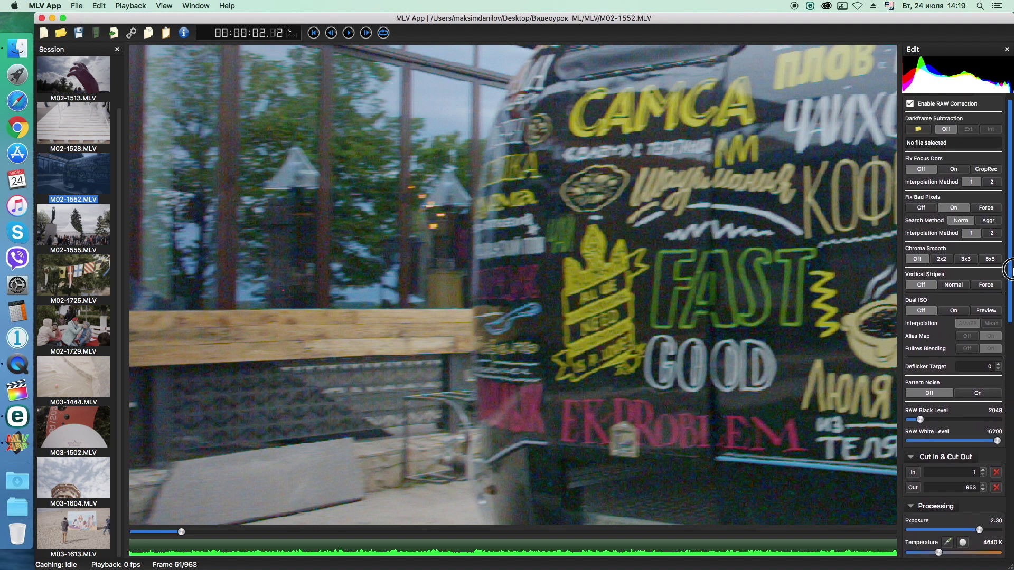
click(929, 221)
click(956, 221)
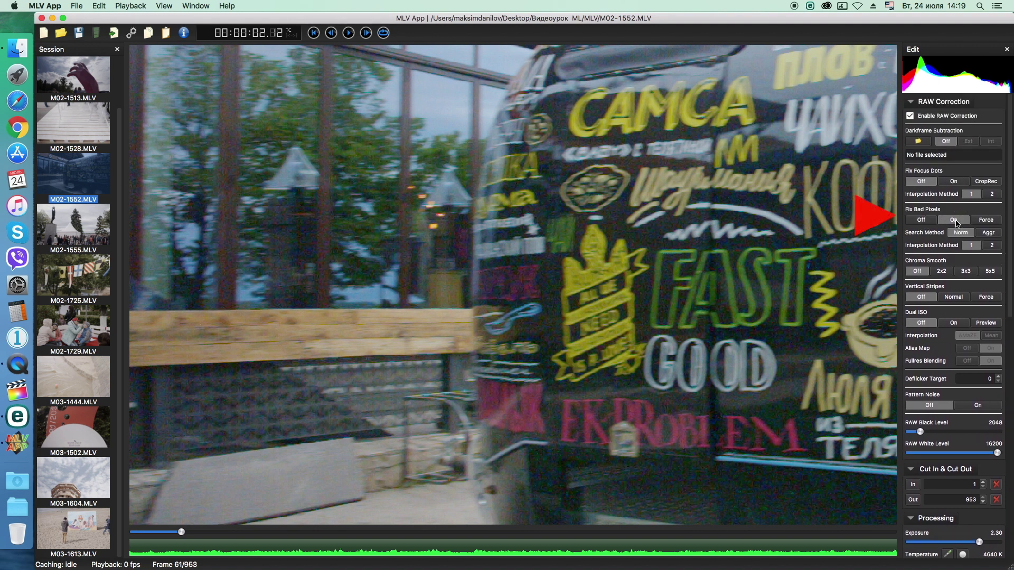
click(923, 221)
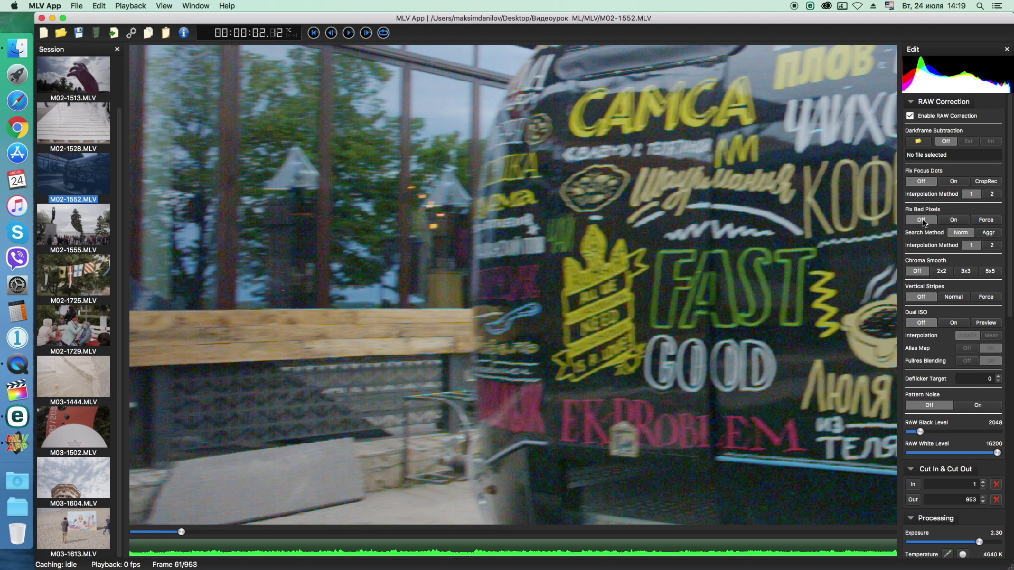
click(951, 221)
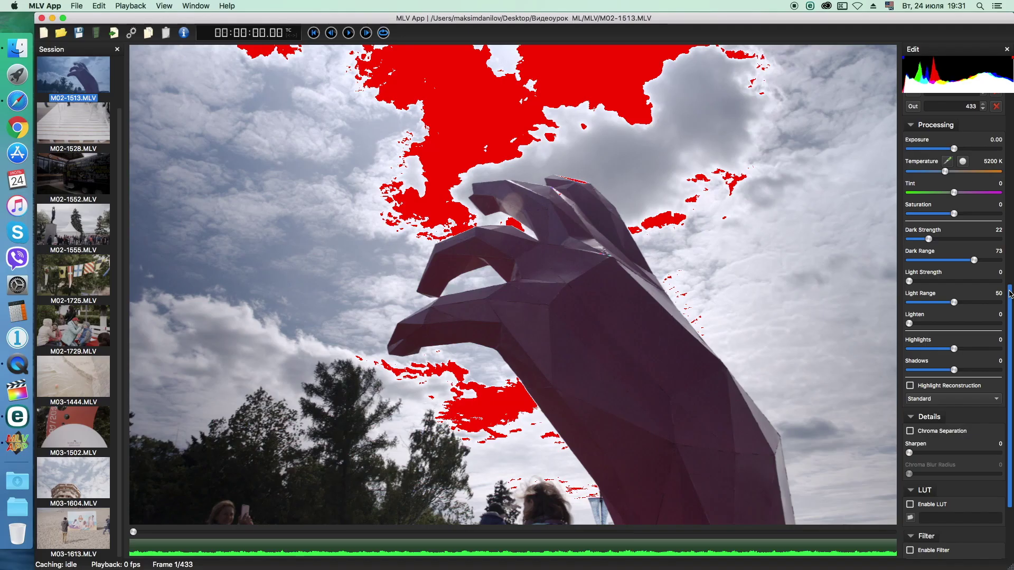
Step: Lower exposure to -0.40, pull highlights to -87 and pick Tonemapped highlight reconstruction
drag(954, 149, 949, 149)
drag(954, 349, 921, 349)
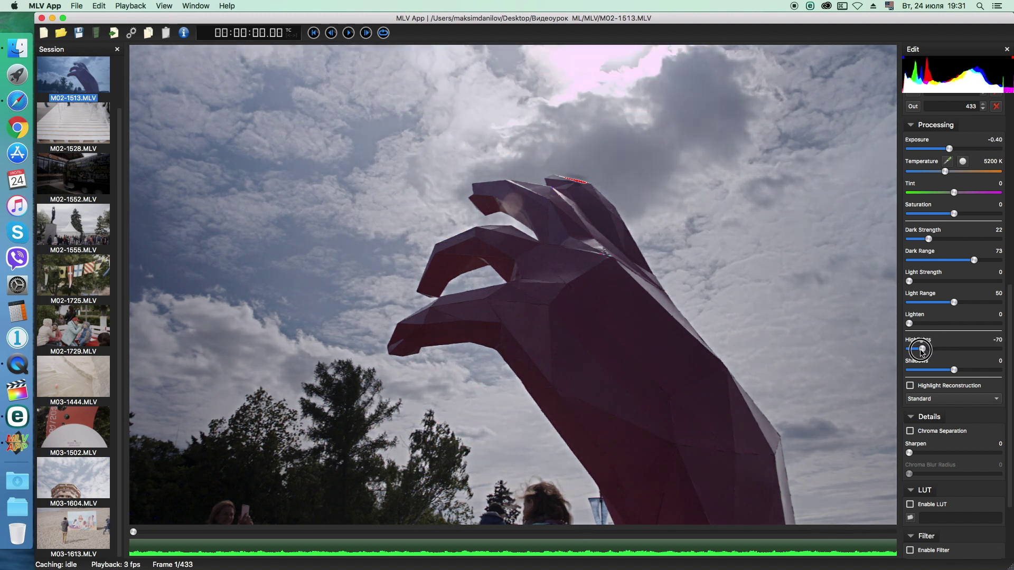
drag(922, 350, 916, 350)
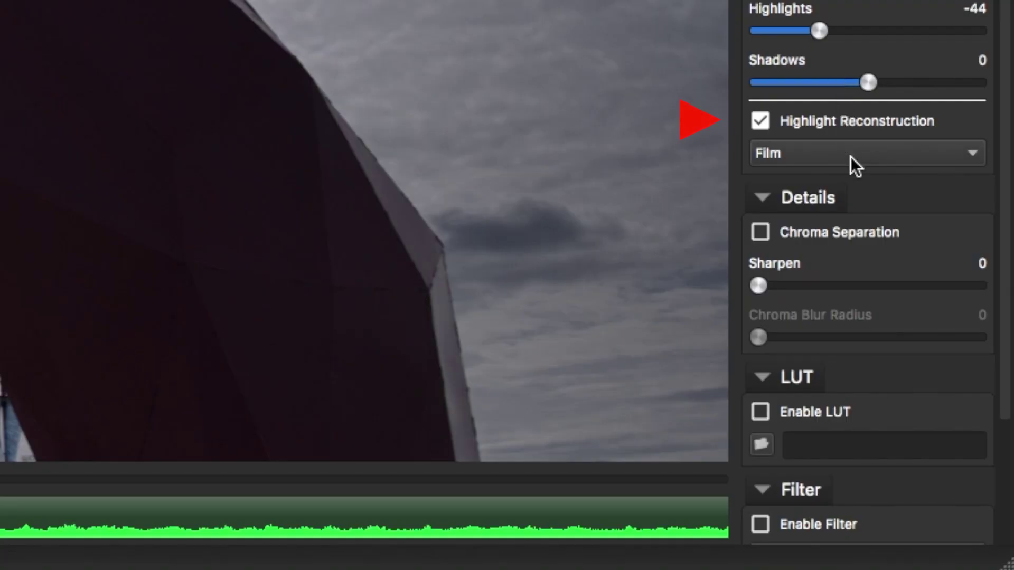
click(850, 157)
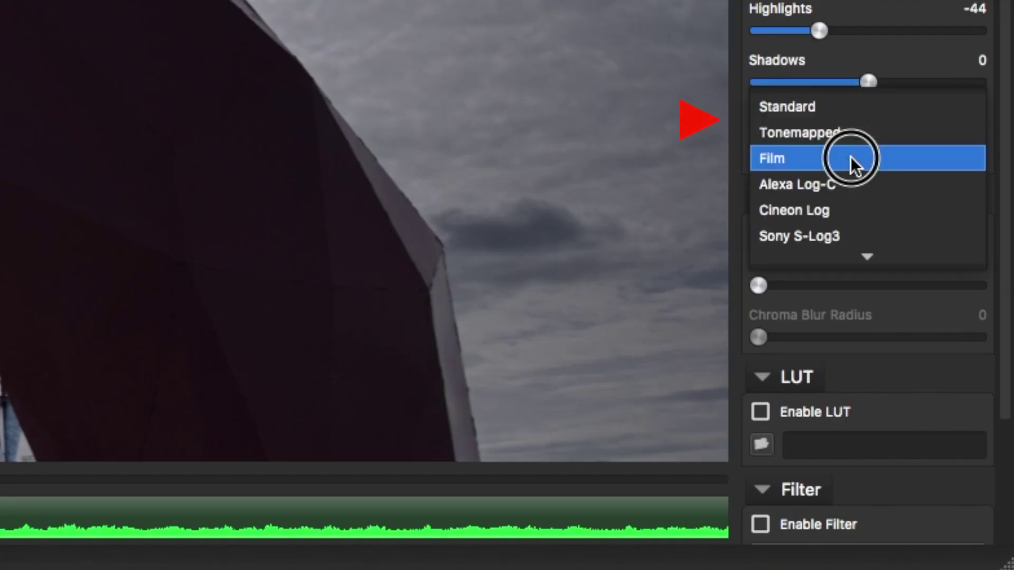
scroll(851, 156, down, 1)
scroll(833, 174, up, 1)
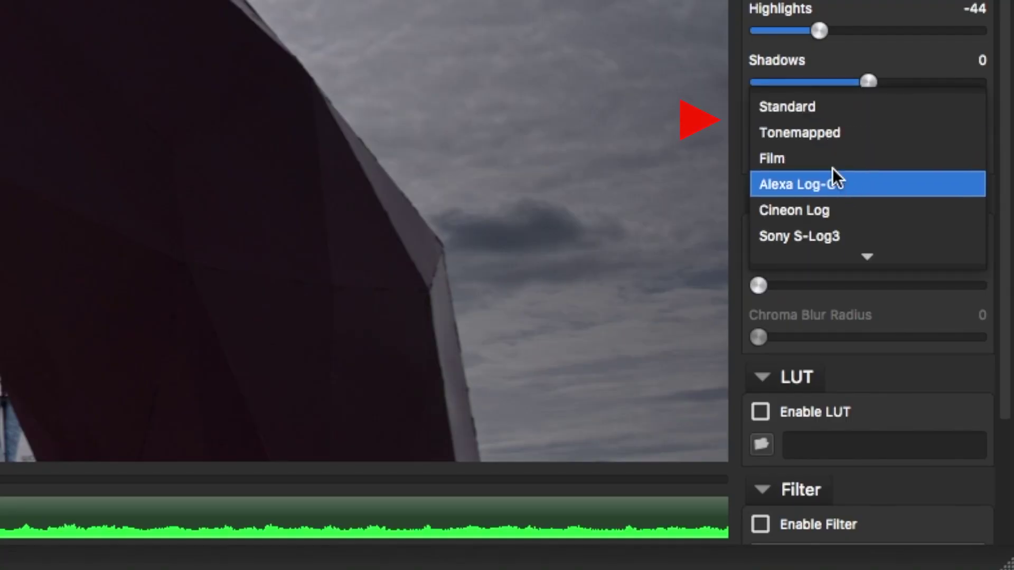
click(820, 136)
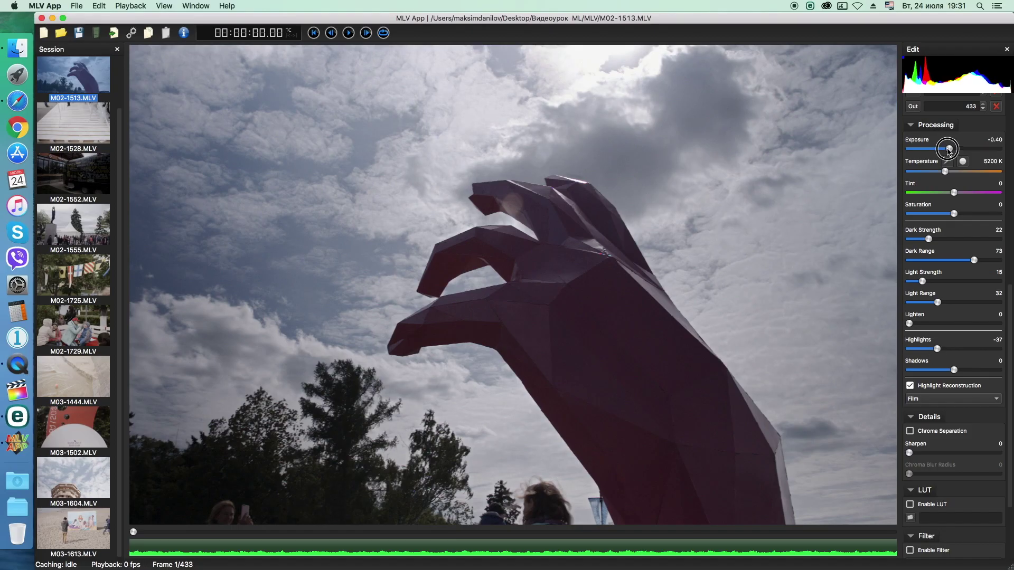
Step: Regrade to exposure -1.30, wider light range, highlights -53, Tonemapped reconstruction on, lighten 15
drag(949, 148, 946, 148)
drag(938, 302, 953, 302)
drag(946, 149, 939, 149)
double_click(939, 349)
drag(940, 349, 922, 323)
click(953, 398)
click(946, 389)
mouse_move(923, 281)
mouse_down()
mouse_move(956, 275)
mouse_move(950, 305)
mouse_up()
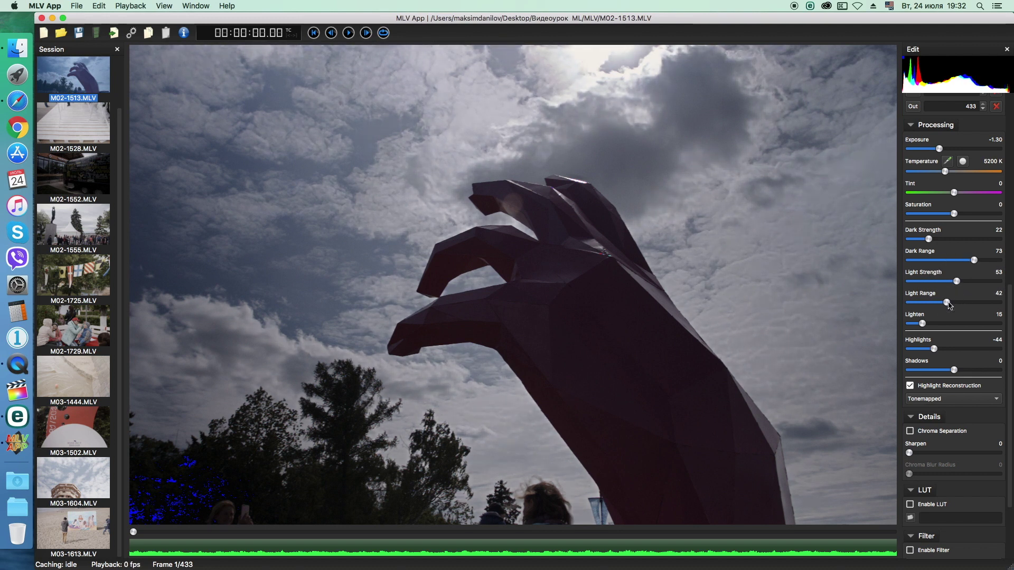
click(934, 349)
mouse_move(928, 354)
mouse_down()
mouse_move(949, 350)
mouse_move(950, 371)
mouse_up()
scroll(1010, 391, up, 3)
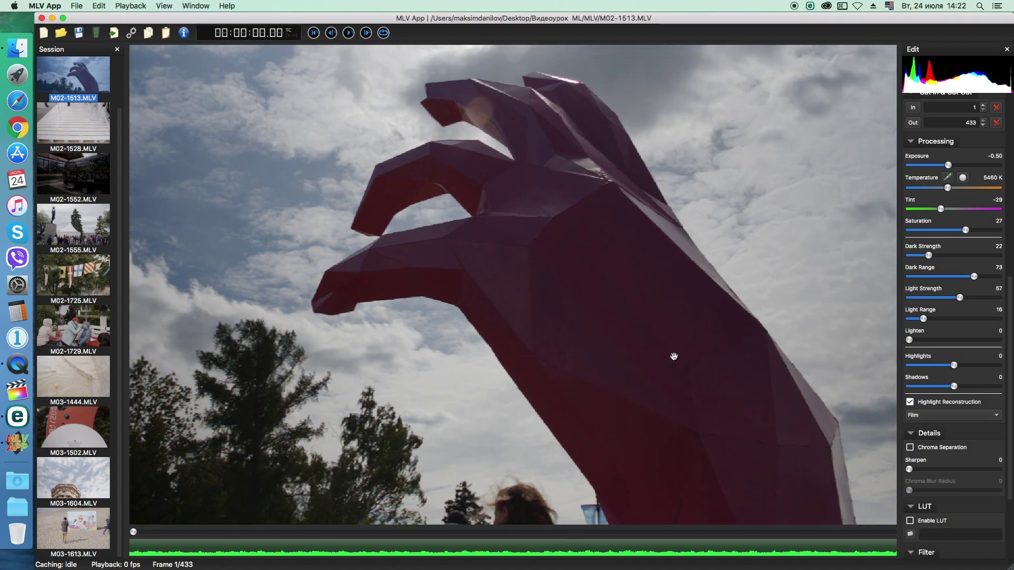
Step: Lift shadows to 10 on the hand sculpture clip and toggle pattern noise correction on, then Off
drag(674, 356, 607, 322)
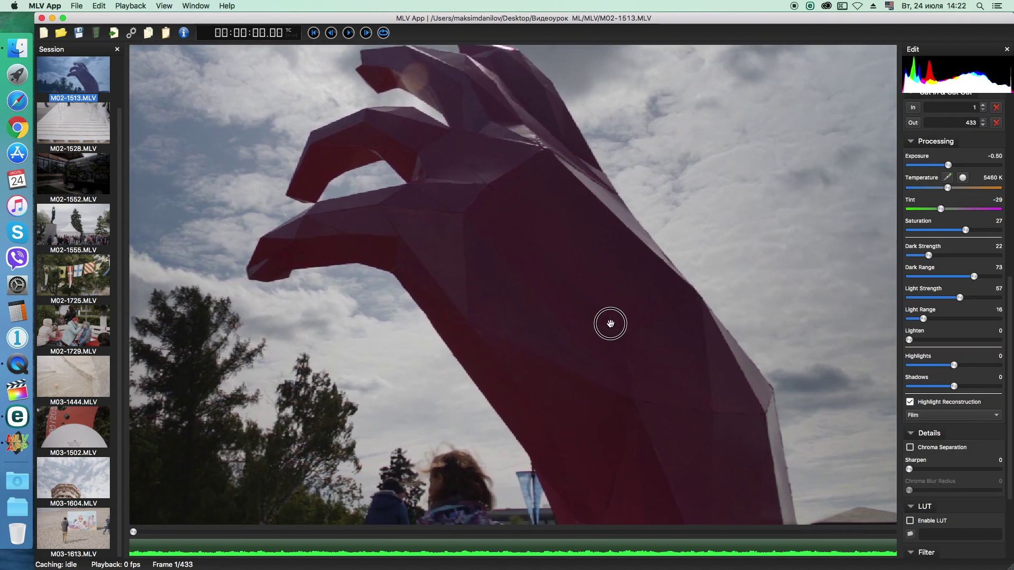
drag(954, 386, 982, 372)
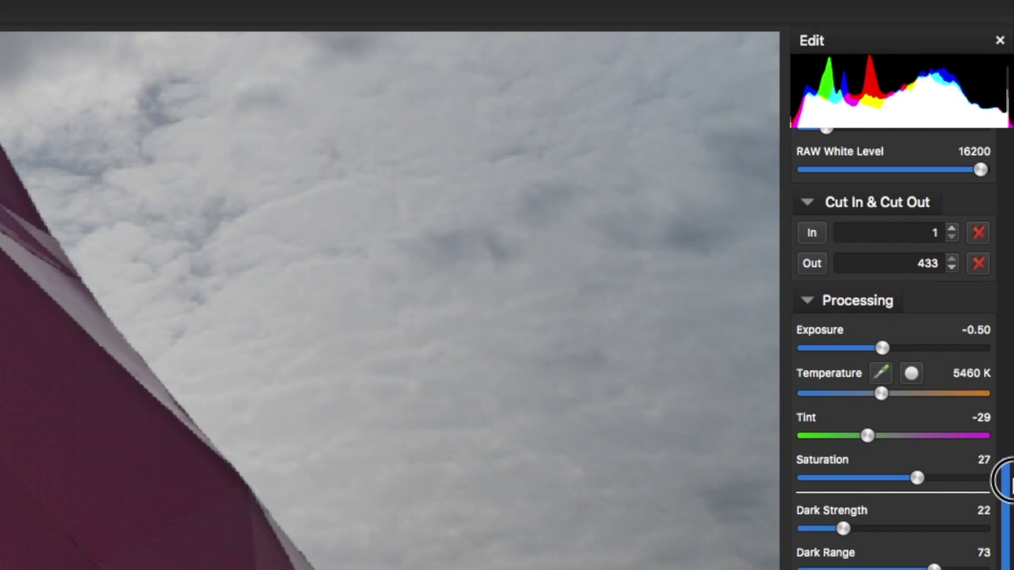
drag(1003, 475, 1002, 283)
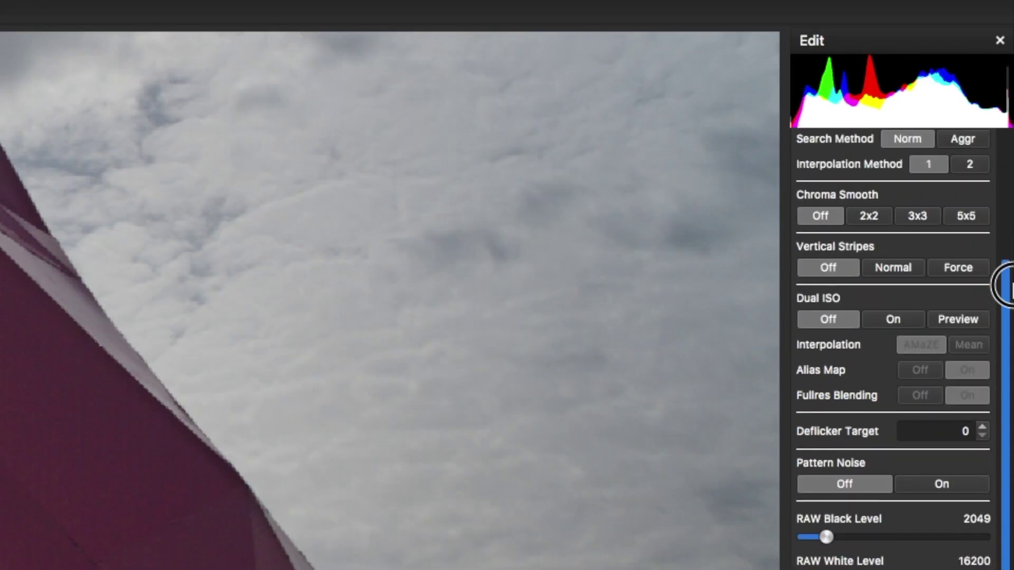
click(937, 494)
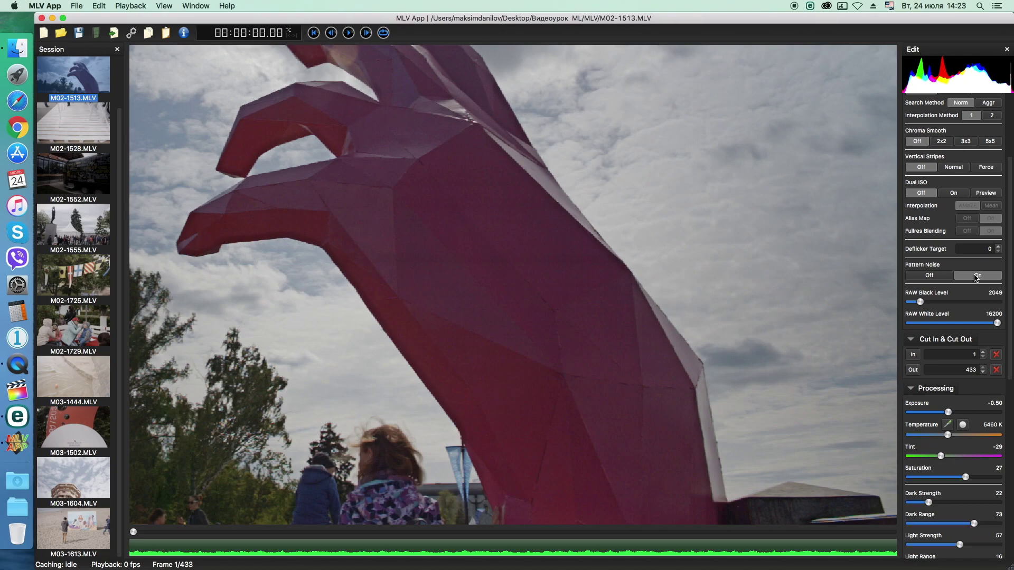
click(926, 276)
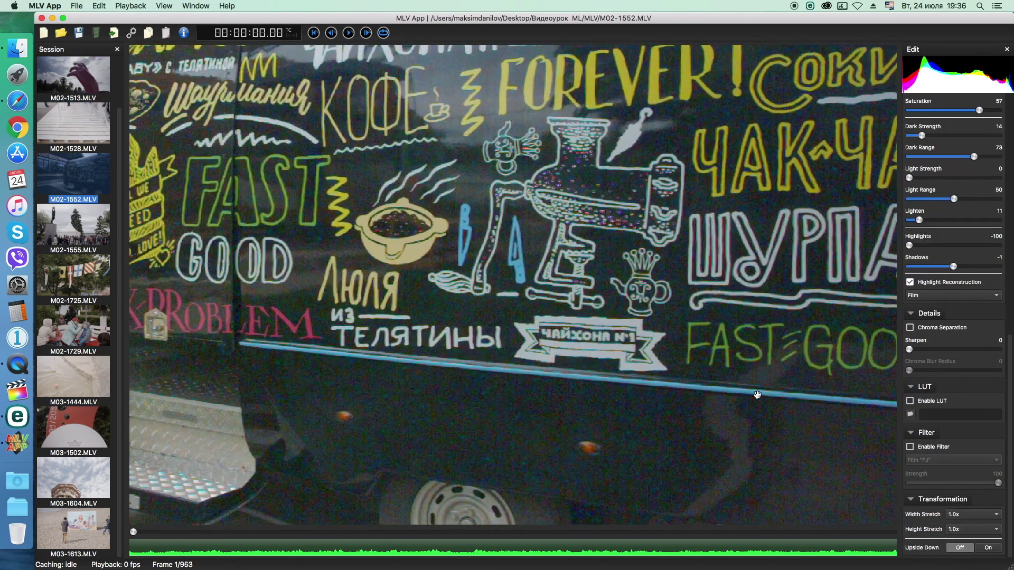
Step: Set Chroma Blur Radius 7 on the food truck and compare chroma separation on/off, ending off
drag(756, 399, 630, 316)
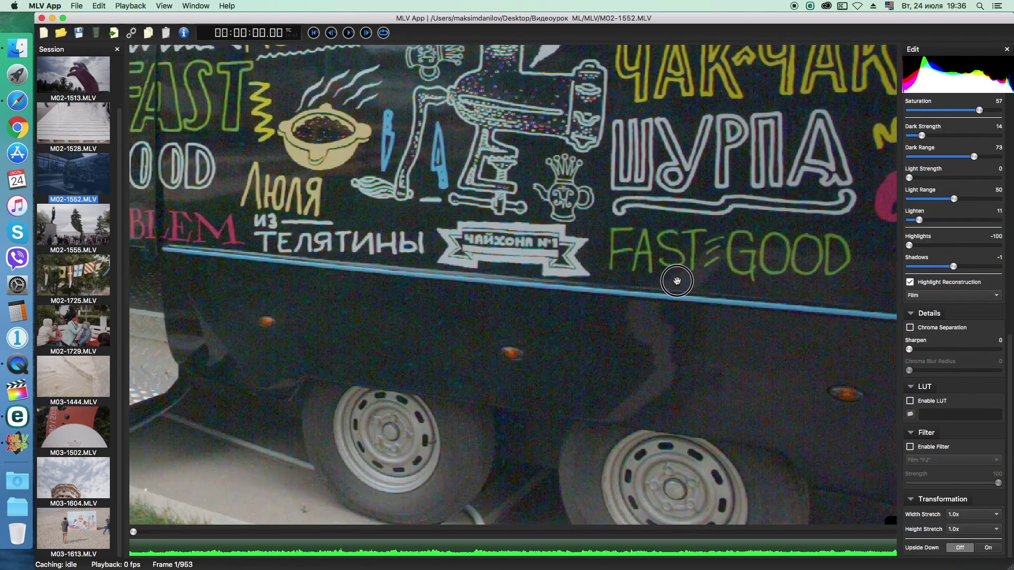
click(911, 327)
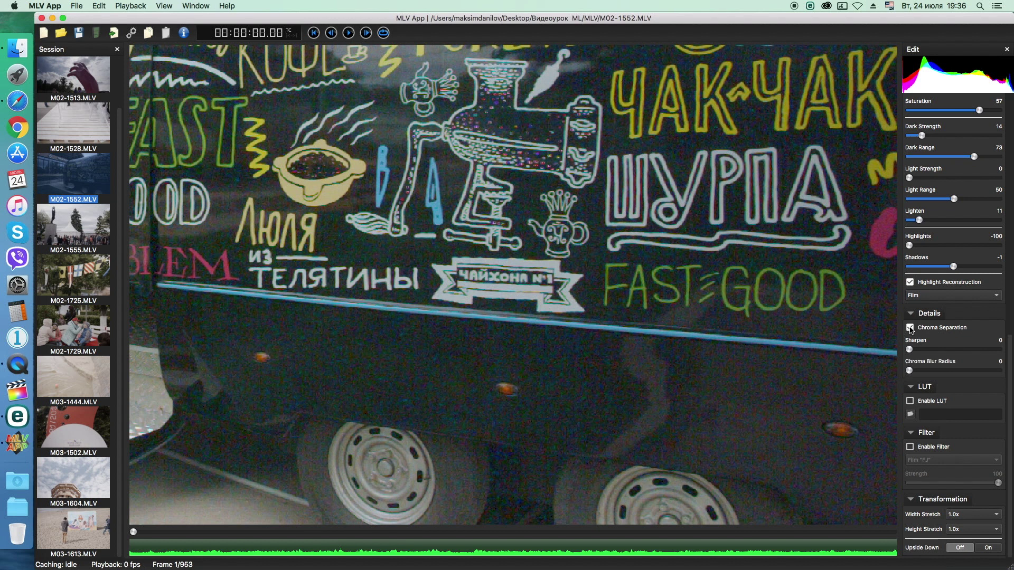
mouse_move(909, 371)
mouse_down()
mouse_move(963, 365)
mouse_move(967, 375)
mouse_up()
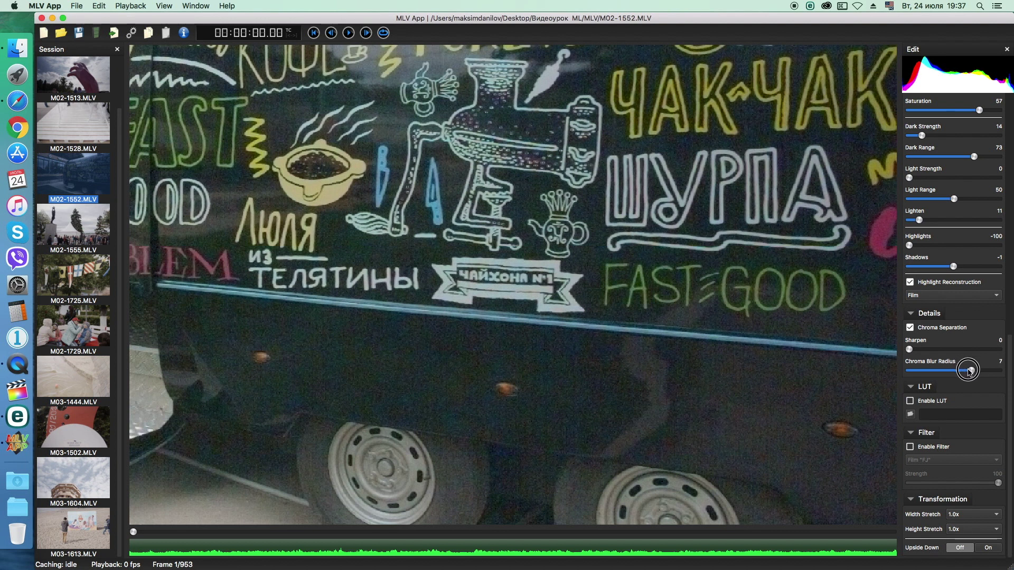
click(910, 328)
click(910, 328)
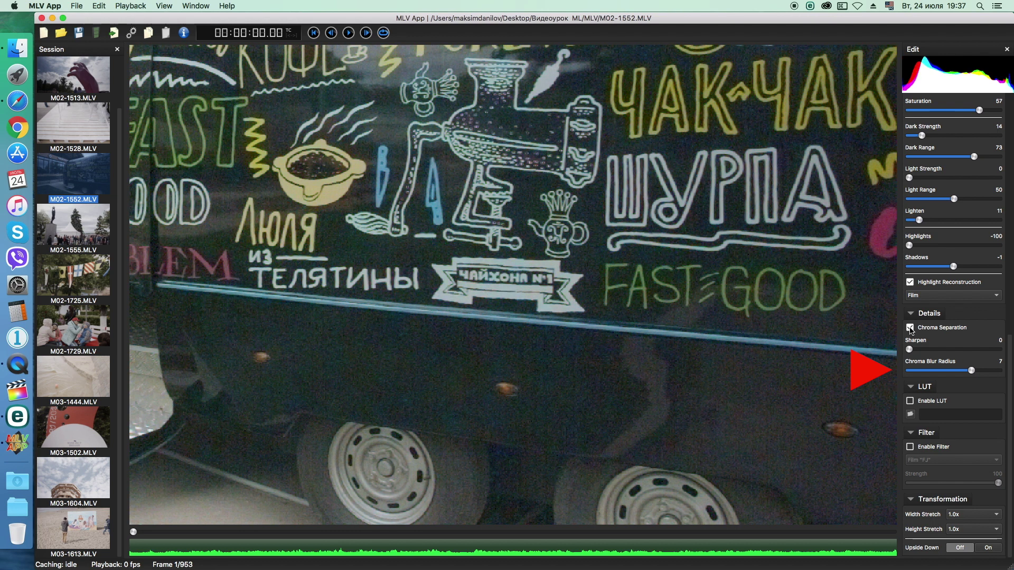
click(910, 328)
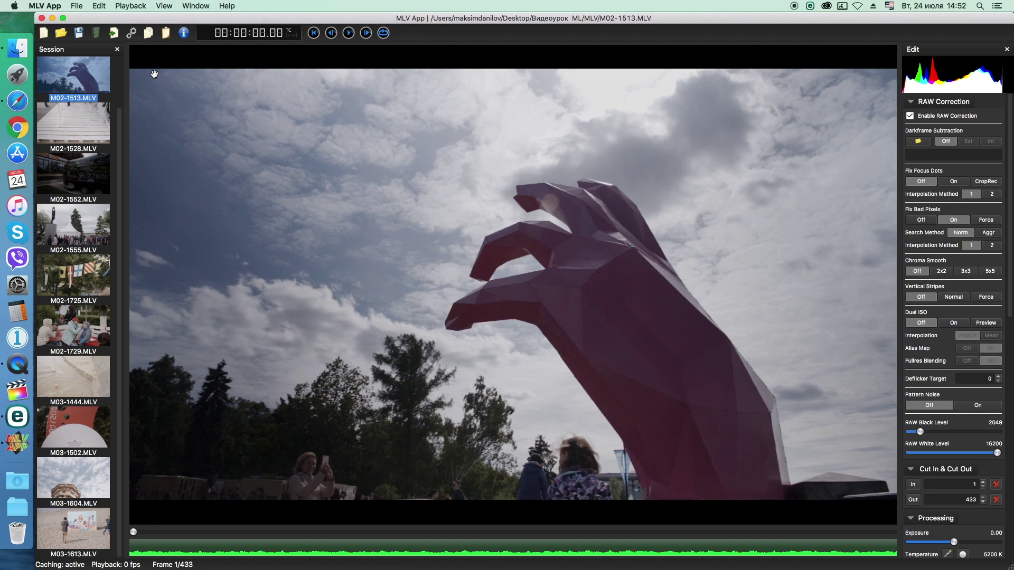
Step: Import M24-1435.MLV from the 100EOS7D folder and raise its exposure to 4.00
click(96, 34)
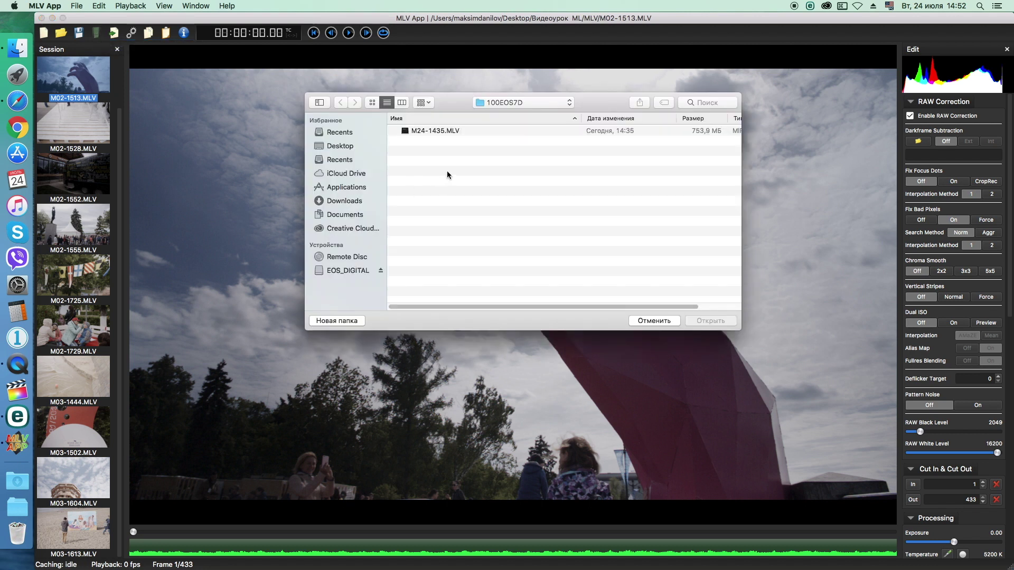
click(441, 133)
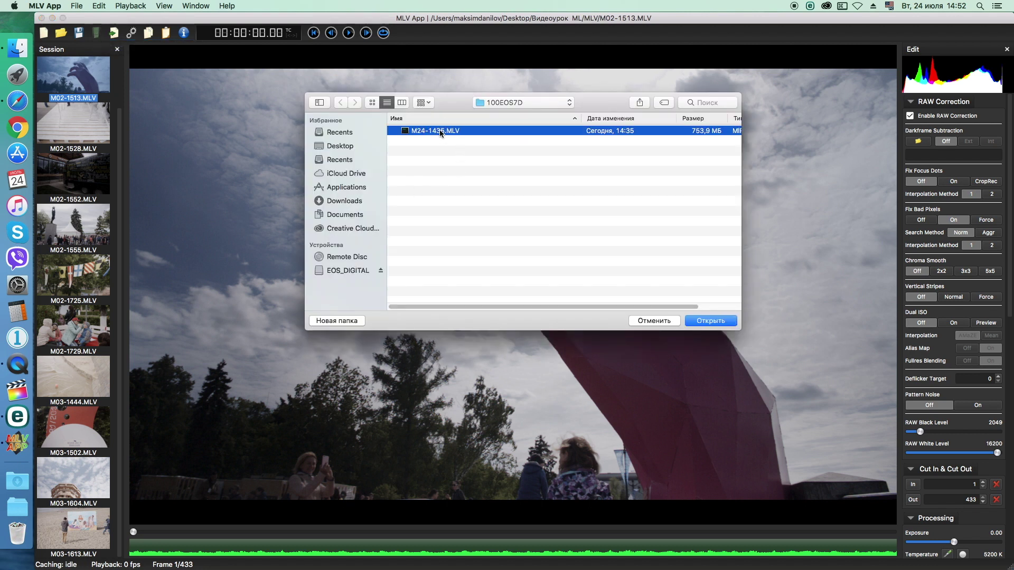
click(705, 321)
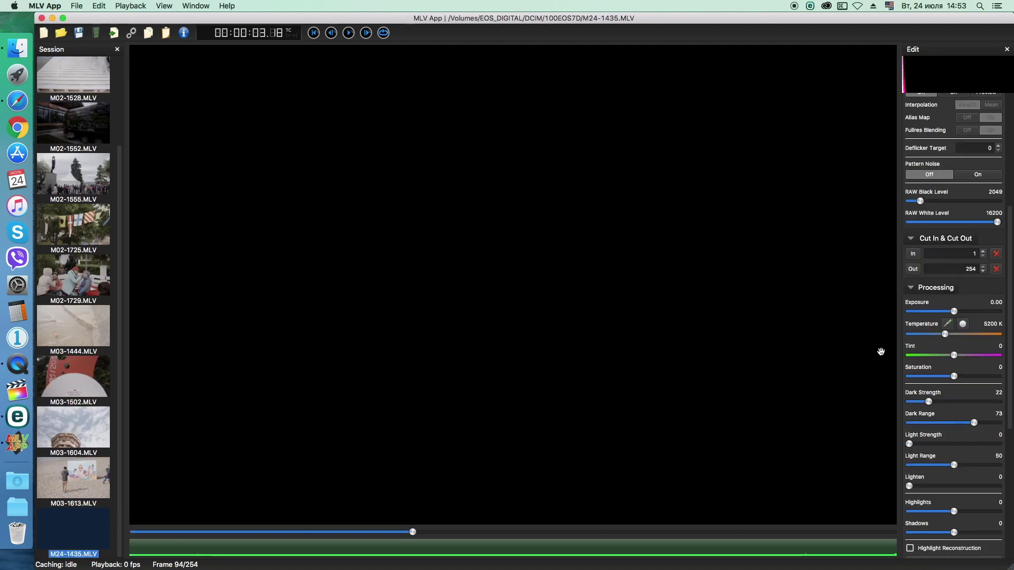
drag(955, 312, 1010, 308)
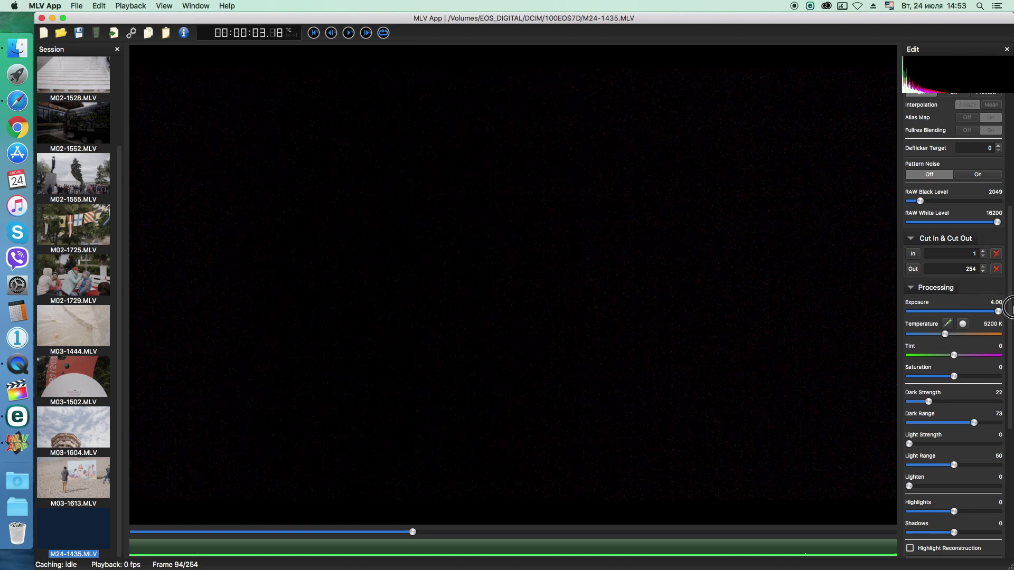
drag(1010, 308, 1007, 305)
Step: View the dark clip at 100% zoom with zebras shown, then hide the zebras
right_click(532, 281)
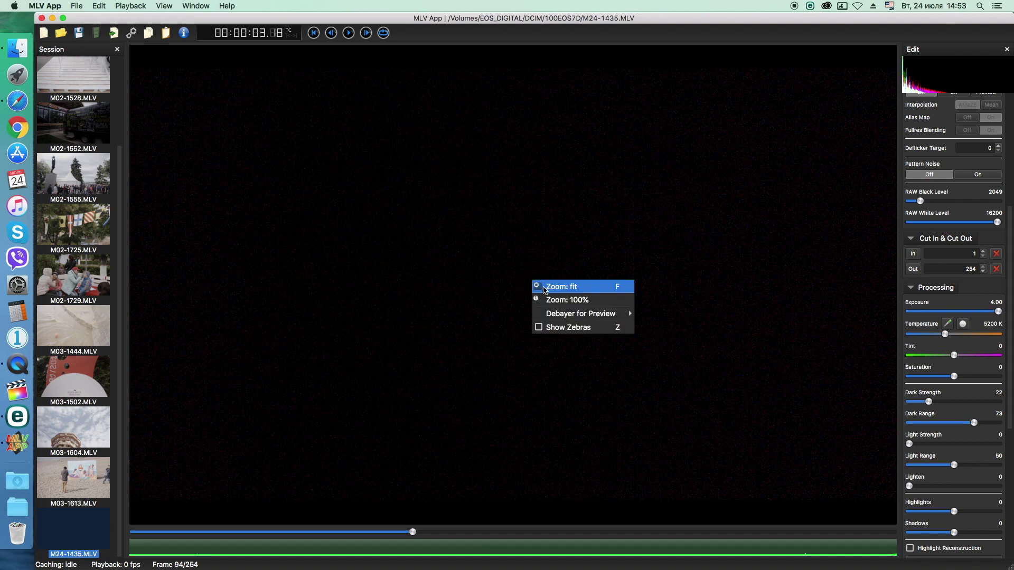
click(557, 301)
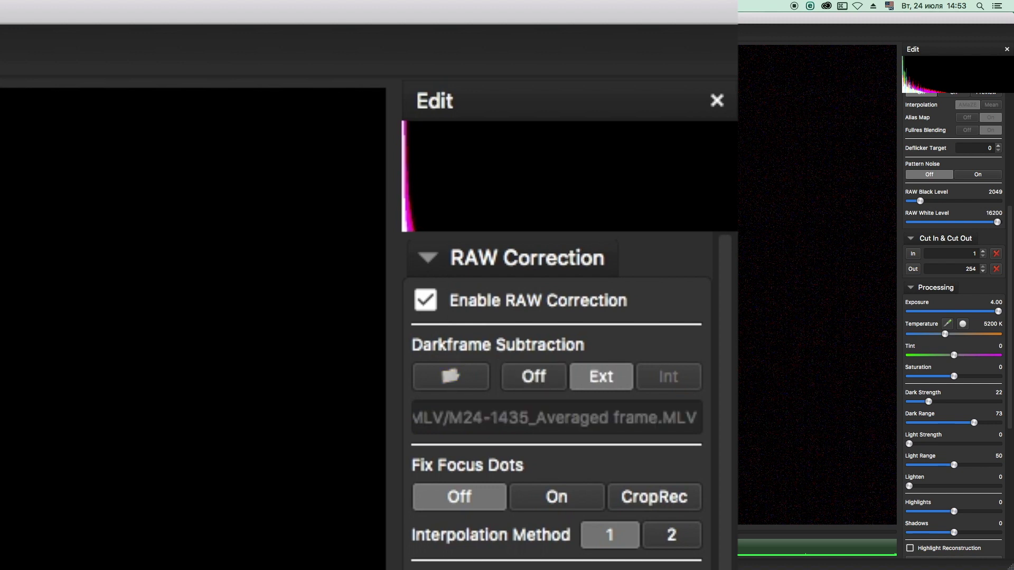
right_click(557, 304)
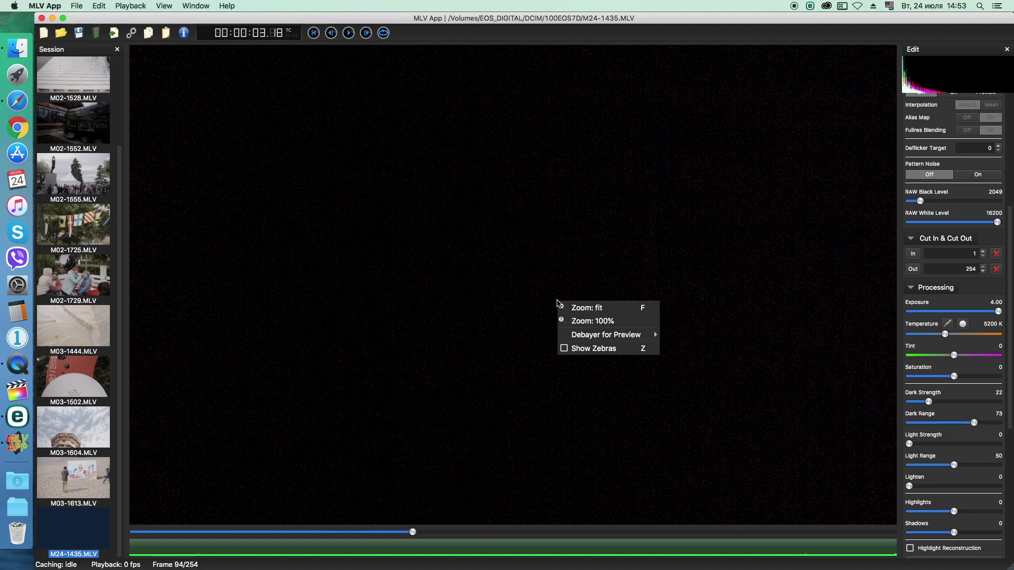
click(565, 349)
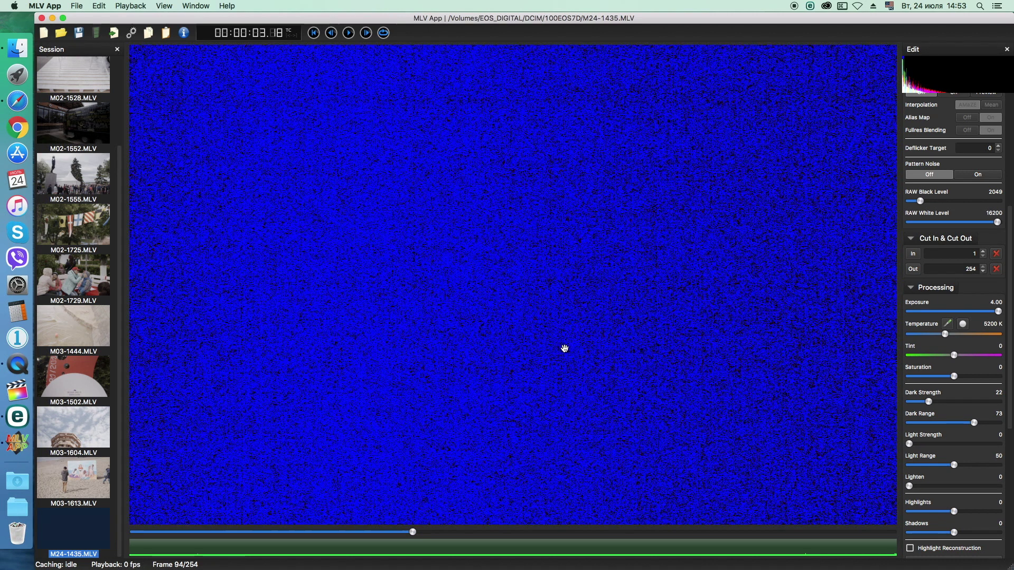
right_click(561, 311)
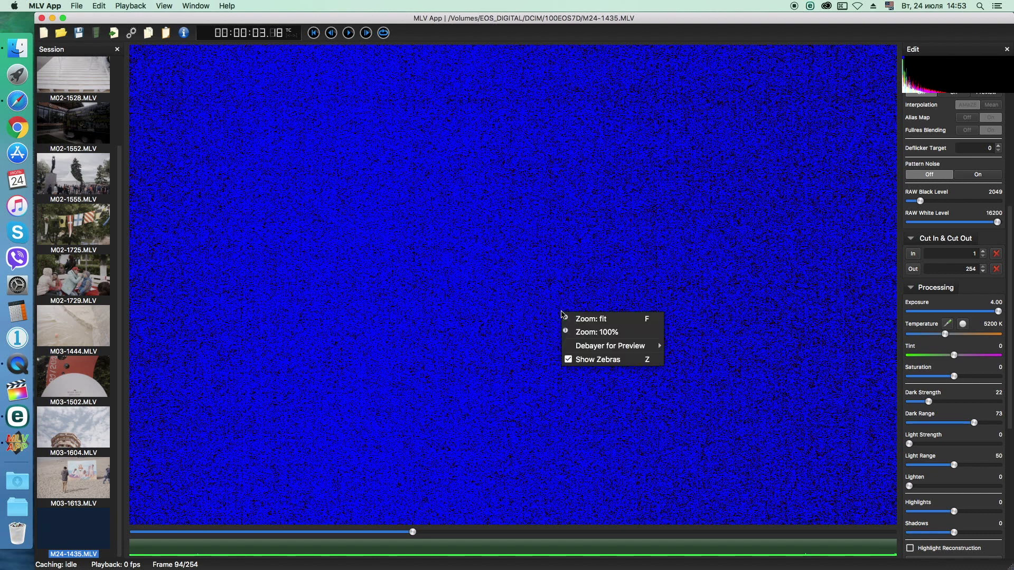
click(568, 361)
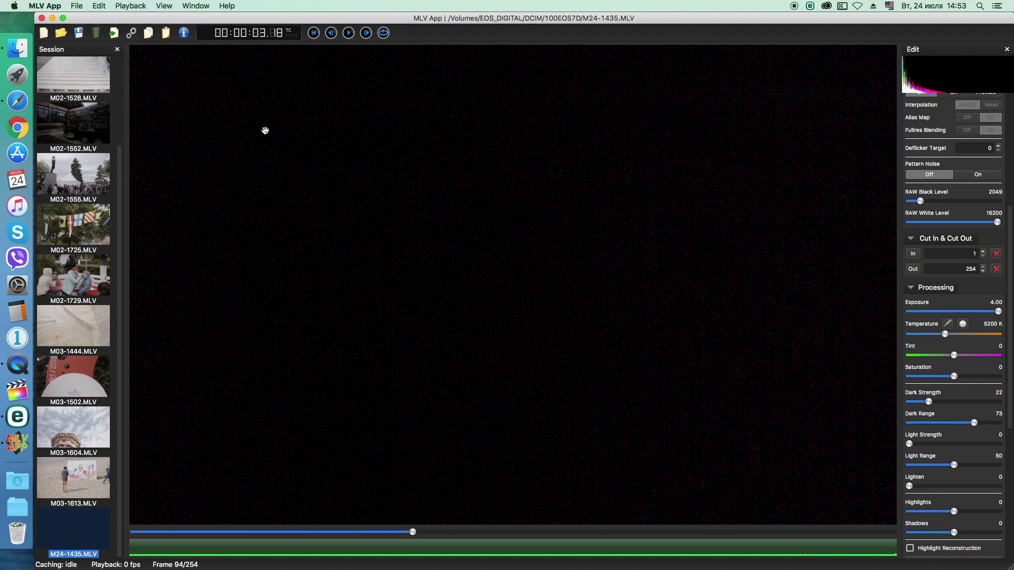
Step: Check the clip info (Canon EOS 7D, ISO 200) and reset exposure to 0.00
click(184, 34)
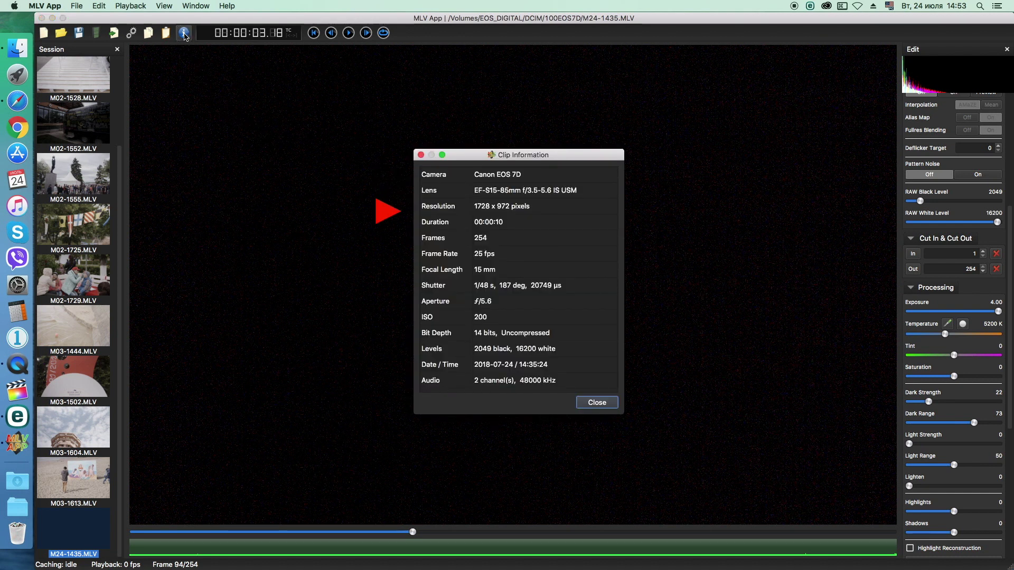
click(601, 404)
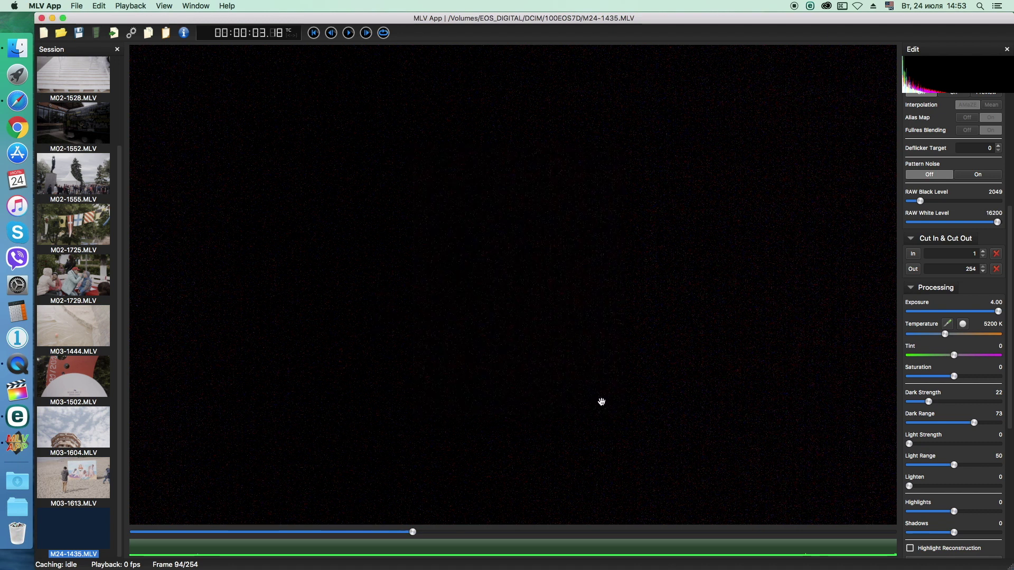
double_click(991, 314)
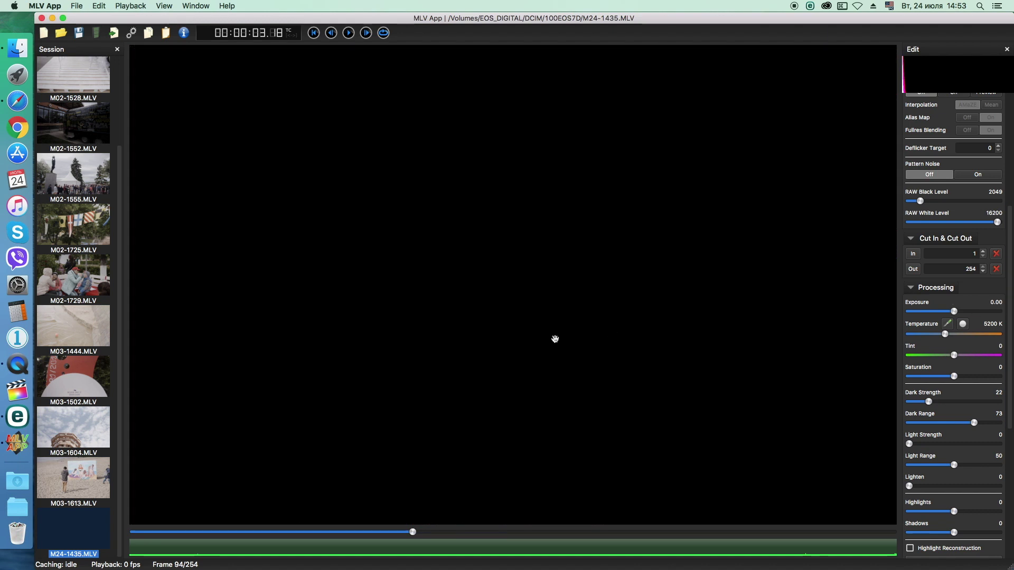
Step: Set the dark clip's out point at frame 210
drag(413, 533, 133, 533)
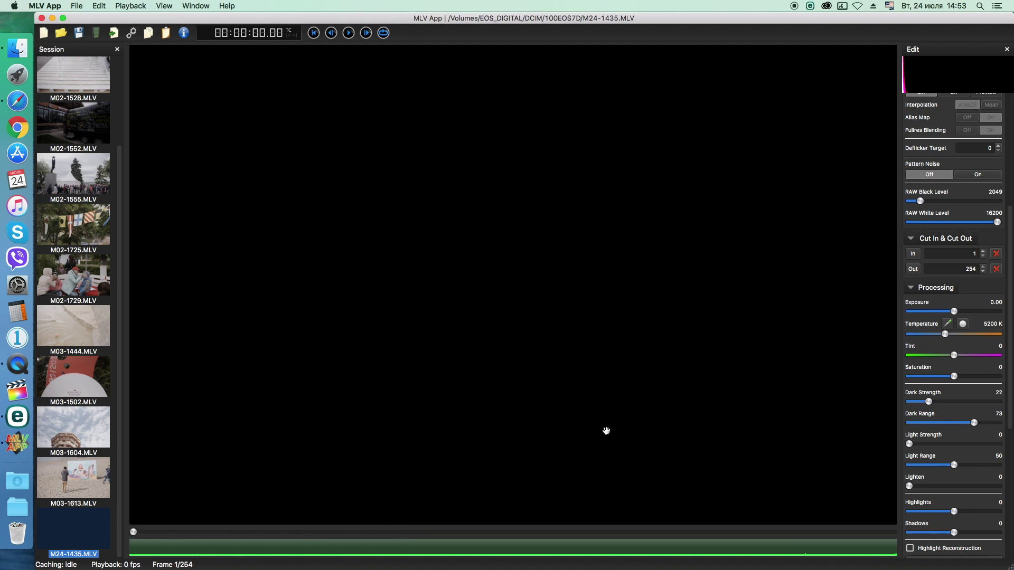
drag(134, 532, 760, 513)
click(915, 270)
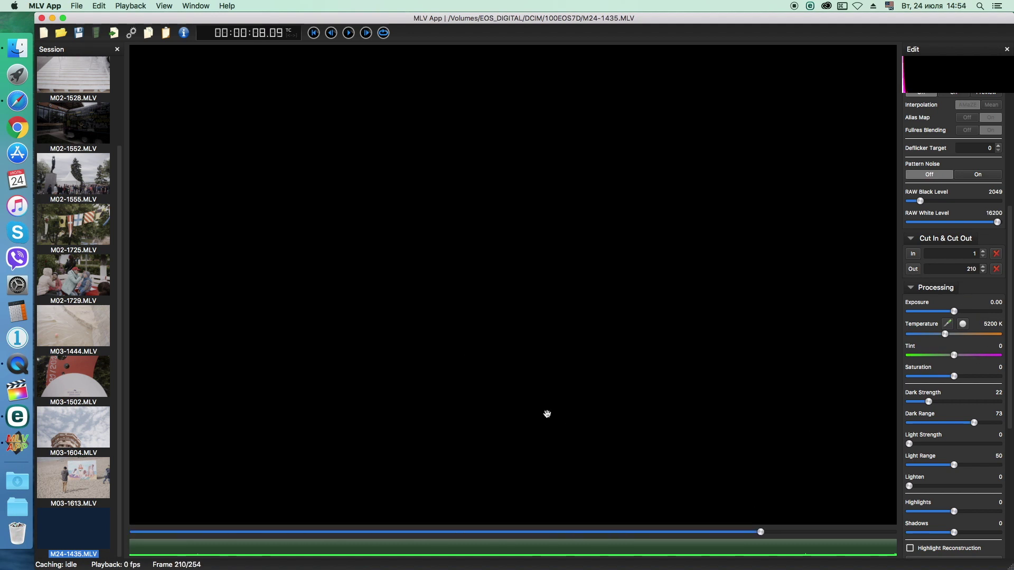
Step: Set the export codec to MLV with the Averaged Frame option
click(131, 33)
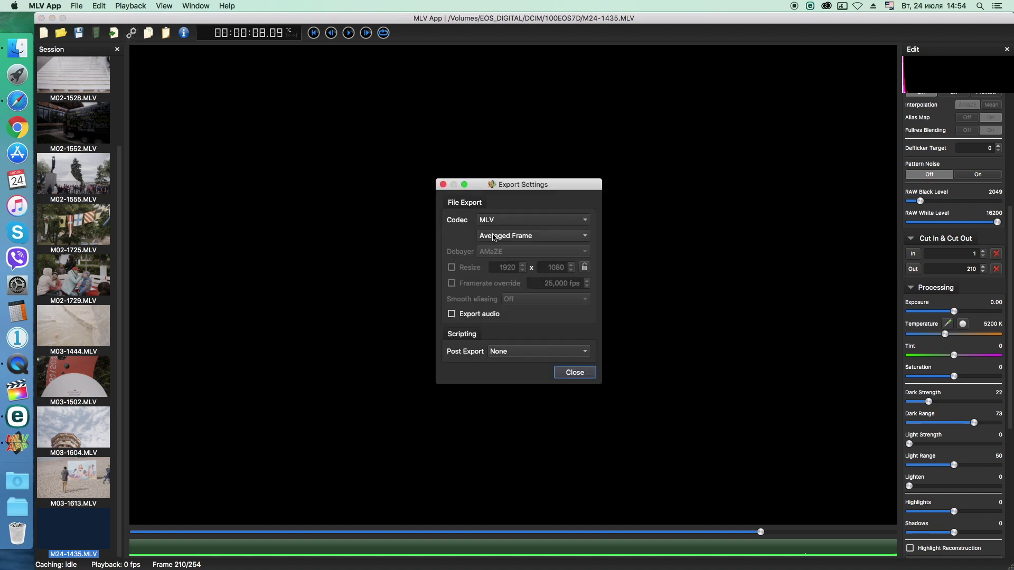
click(522, 221)
click(516, 220)
click(517, 236)
click(515, 238)
click(571, 373)
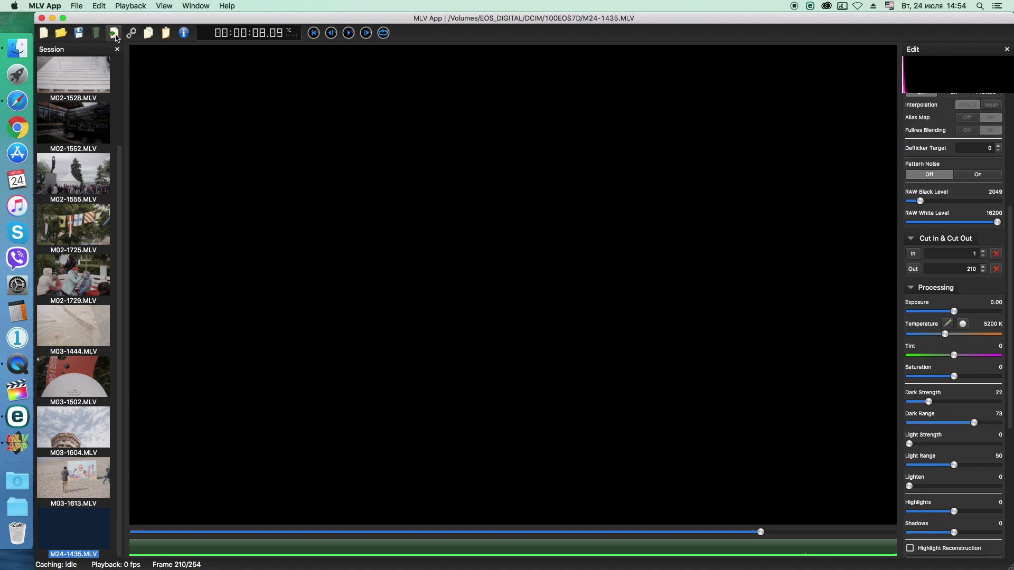
Step: Export the trimmed clip as 'M24-1435_Averaged frame.MLV'
click(113, 33)
text(_Averaged frame)
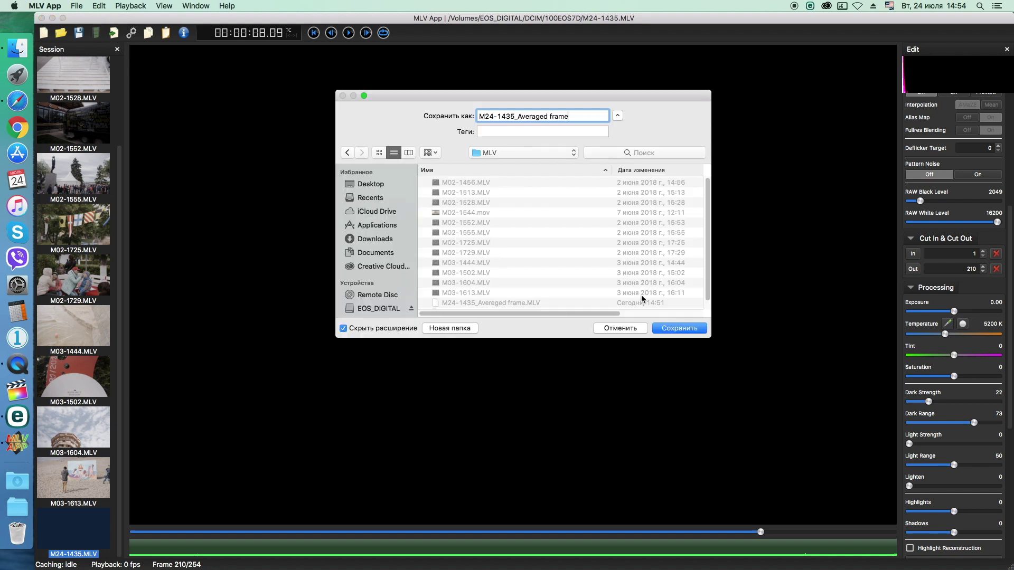
click(674, 331)
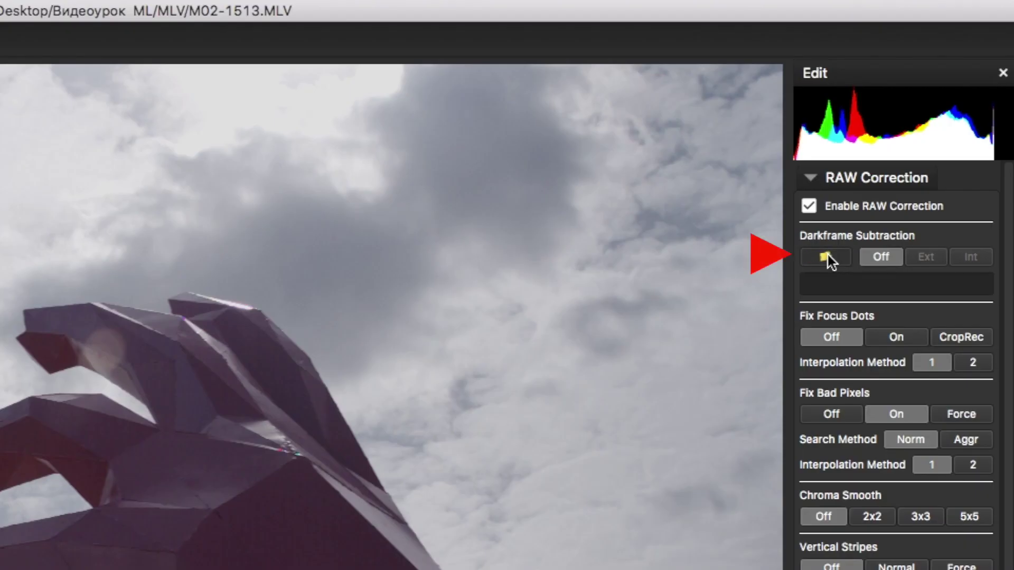
Step: Load 'M24-1435_Averaged frame.MLV' from the MLV folder as the clip's darkframe subtraction file
click(827, 256)
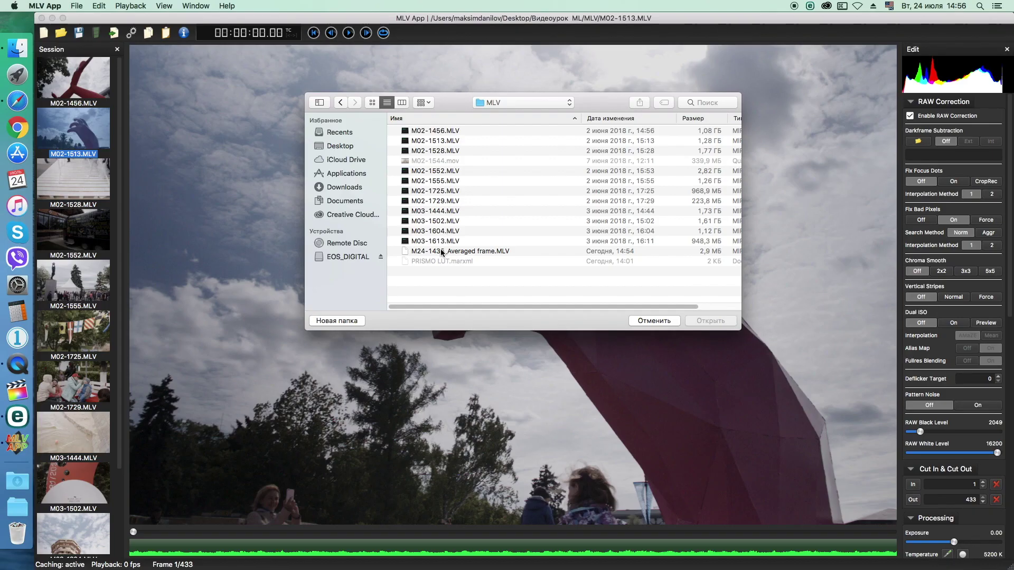
click(441, 253)
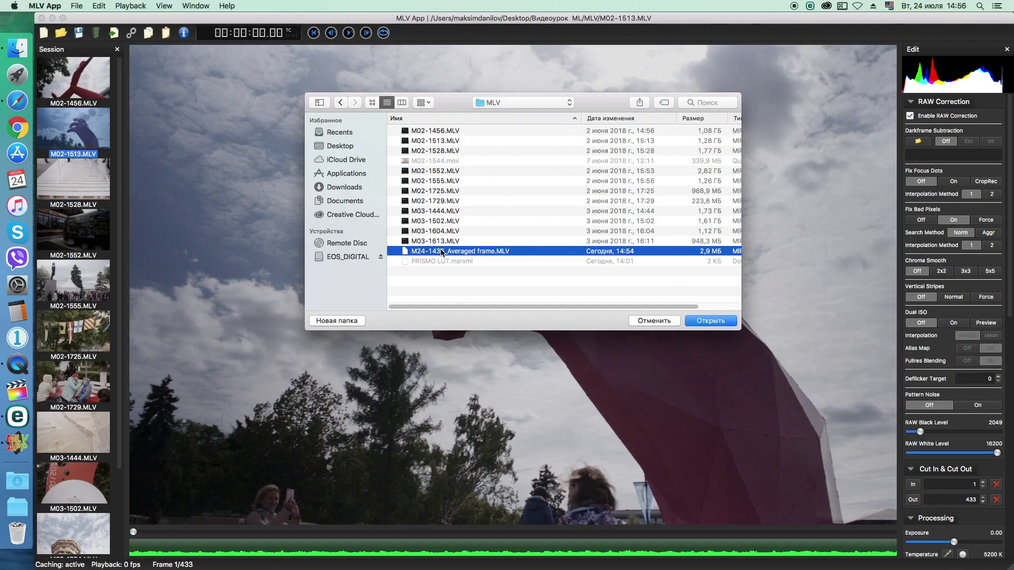
click(711, 324)
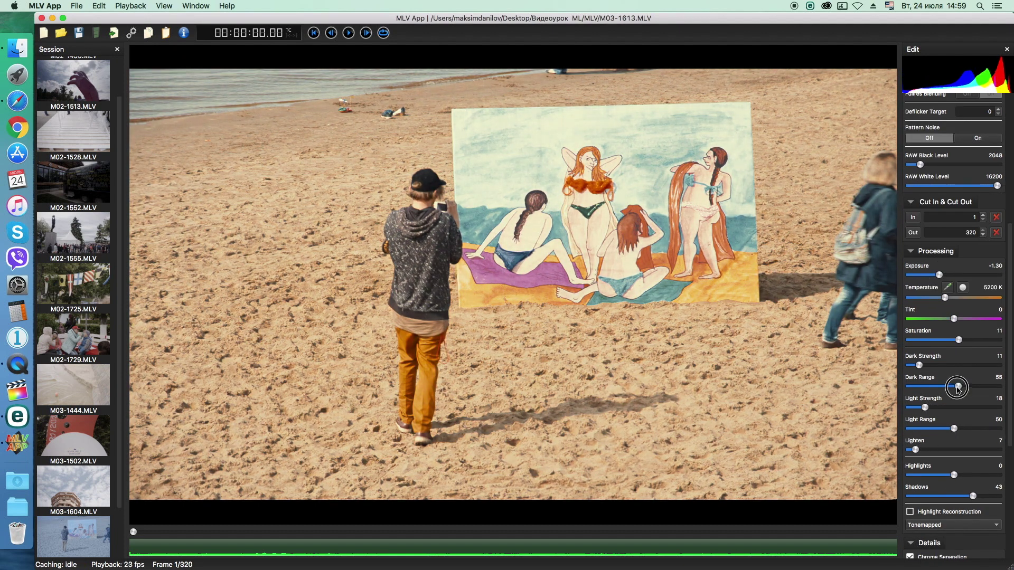
Step: Set the export codec to Apple ProRes 422 HQ with the ffmpeg Anatolyi encoder
scroll(1008, 431, up, 5)
scroll(1008, 432, up, 5)
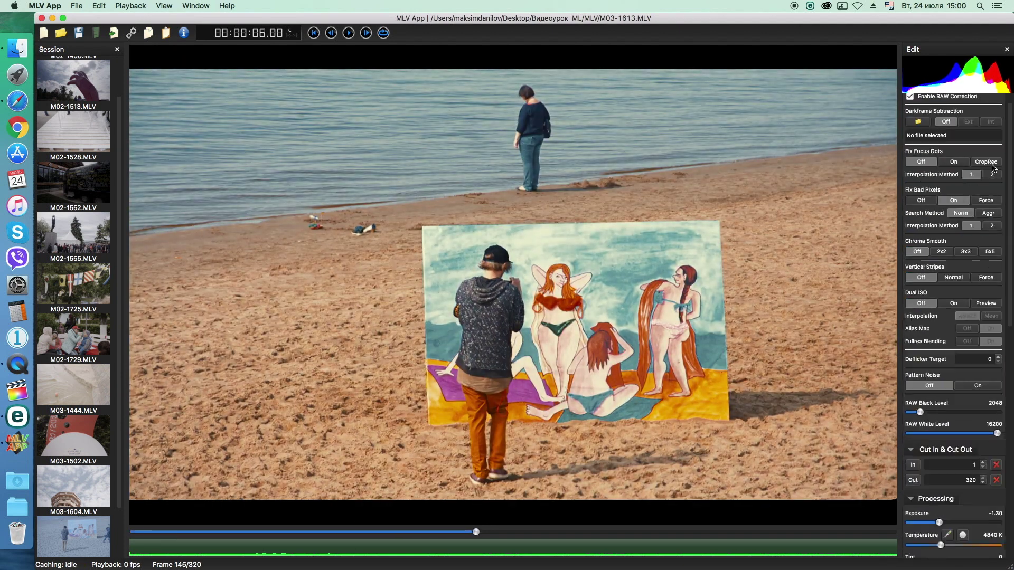
click(133, 35)
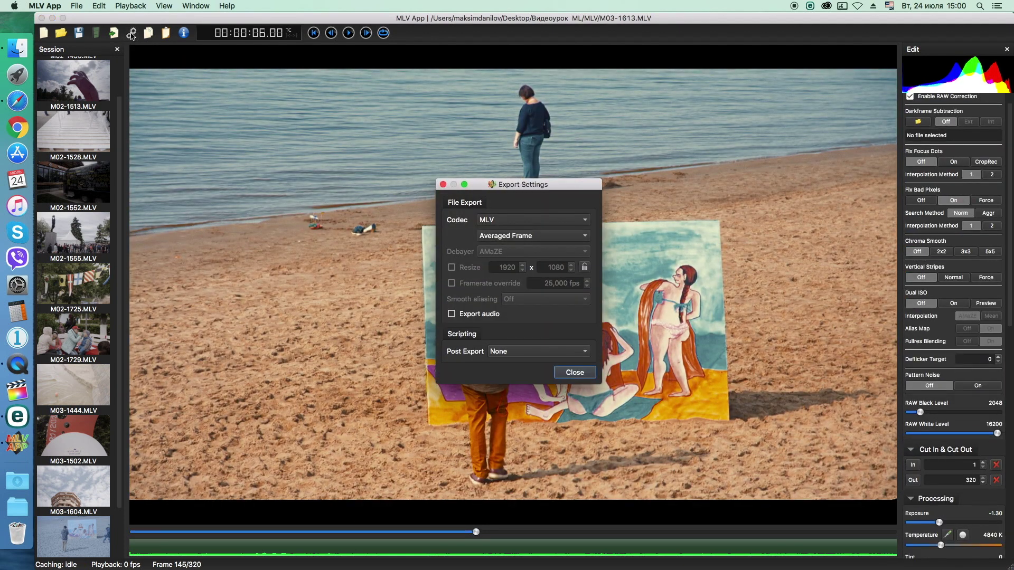
click(558, 222)
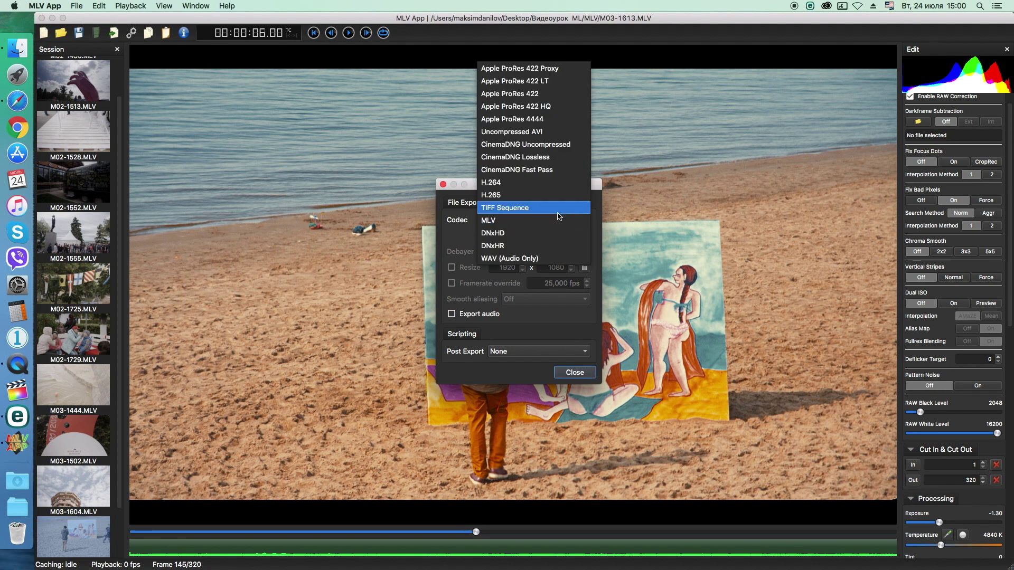
click(553, 109)
click(552, 236)
click(551, 249)
Step: Keep AMaZE debayering, resize the export to 1920x1080, and leave smooth aliasing off
click(551, 251)
click(516, 253)
click(453, 270)
click(533, 300)
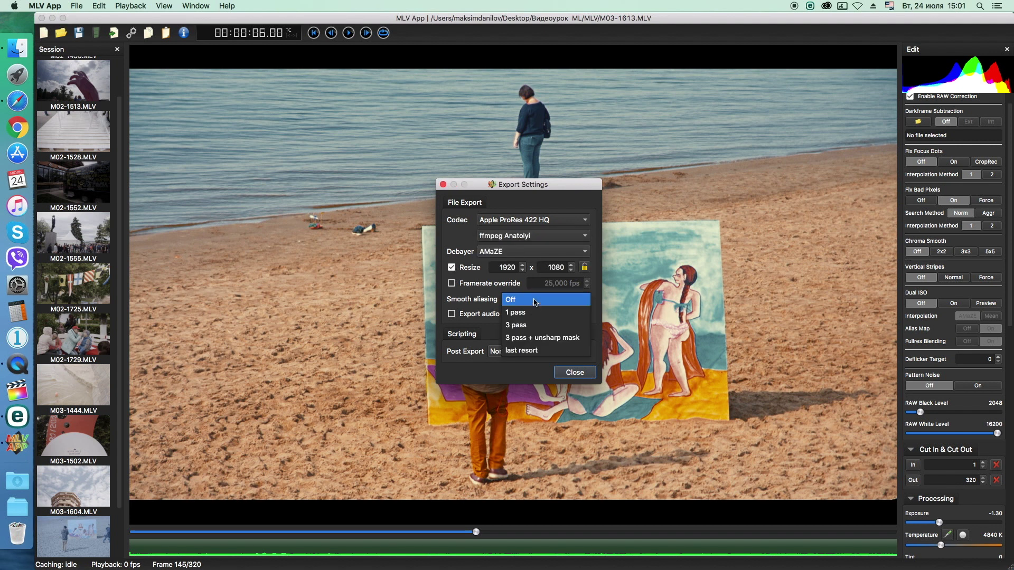
click(533, 302)
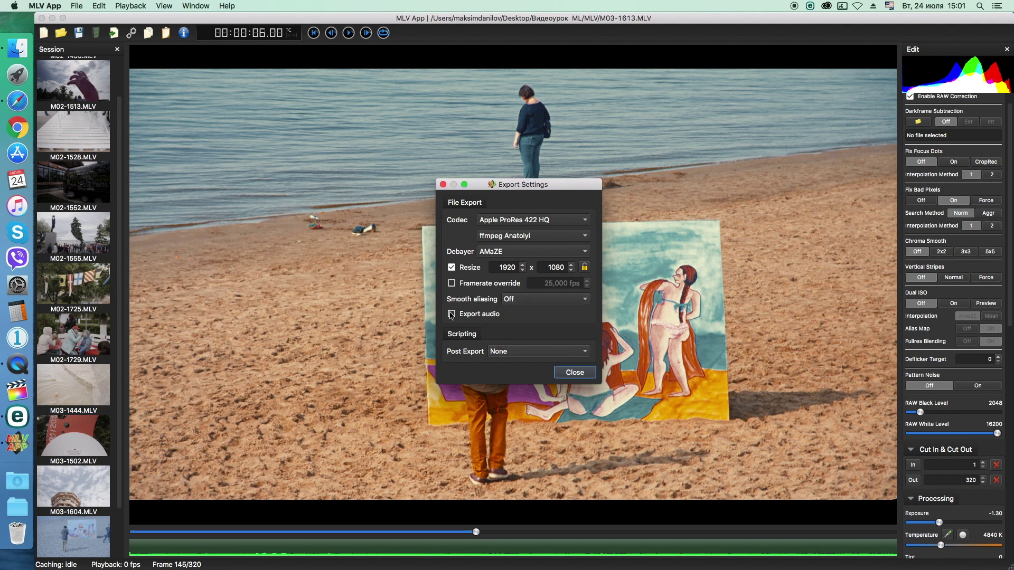
click(581, 374)
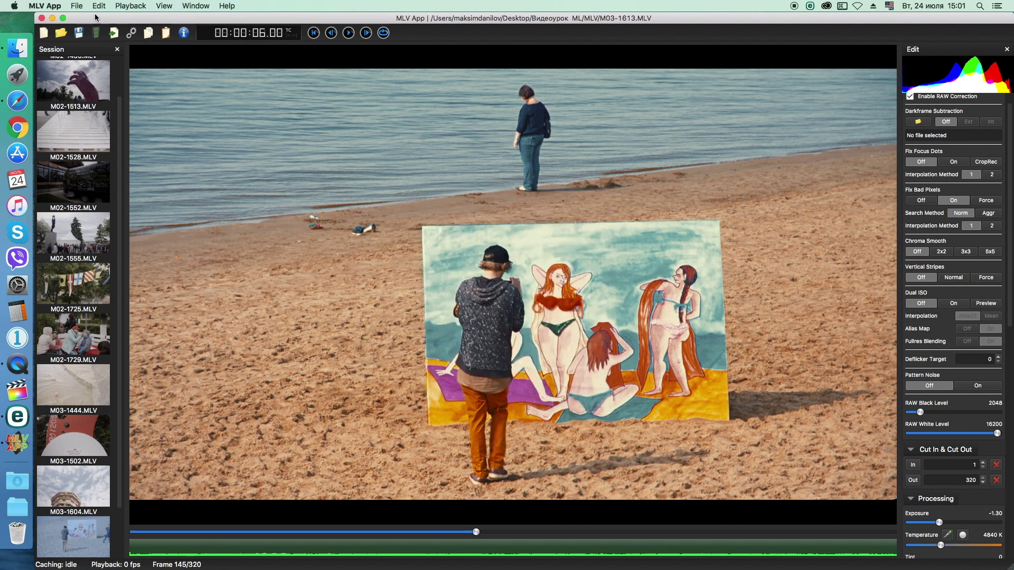
Step: Export the beach clip M03-1613.MLV to a file named Beach
click(113, 33)
click(684, 331)
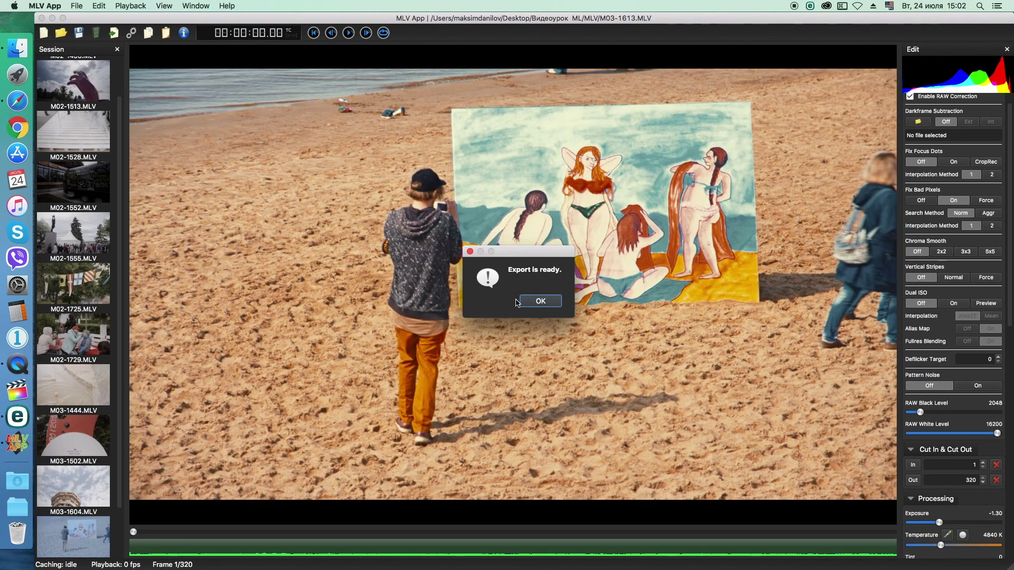
click(545, 302)
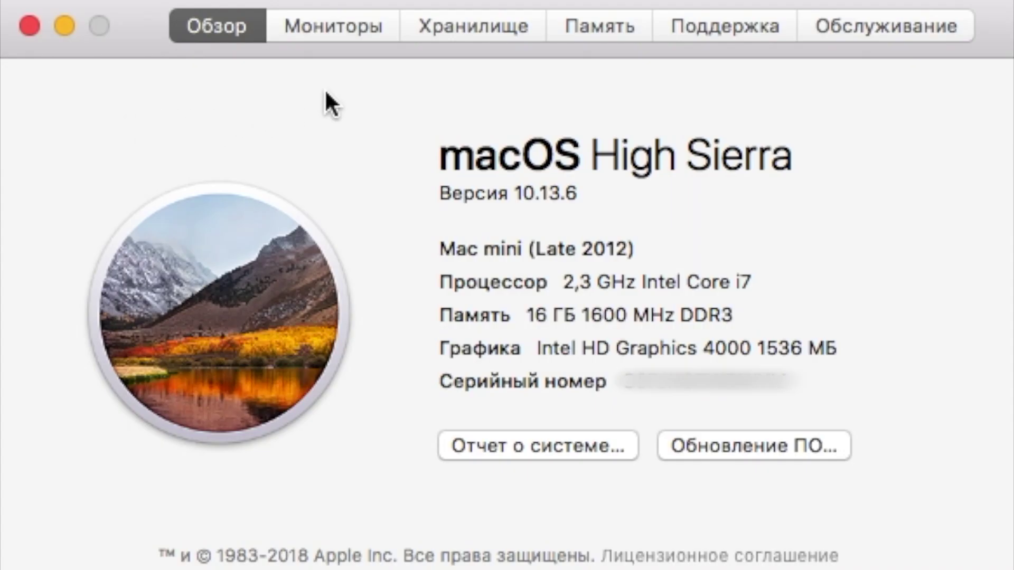
Step: Review the Mac's disk storage and 16 GB installed memory in About This Mac
click(460, 29)
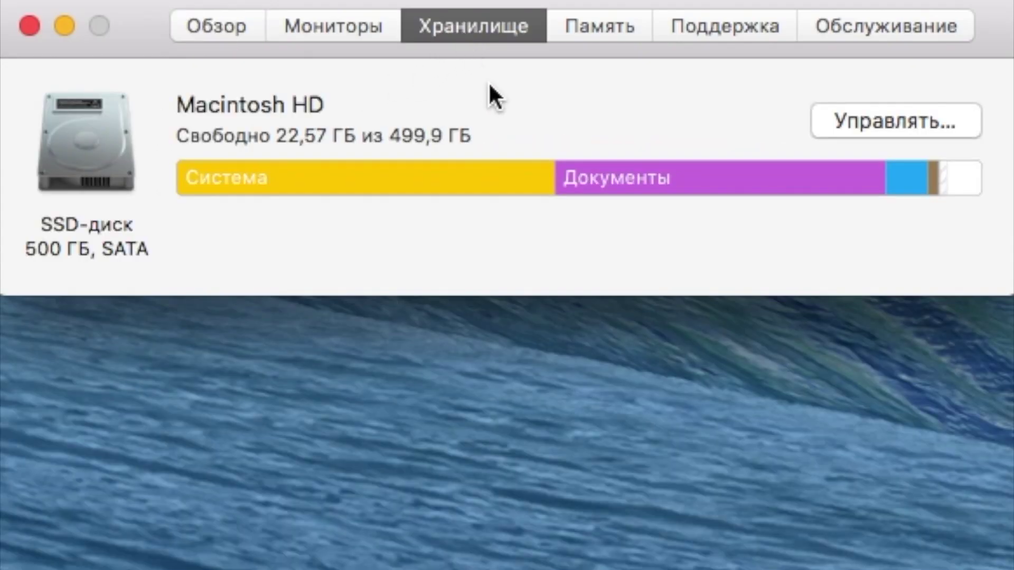
click(605, 33)
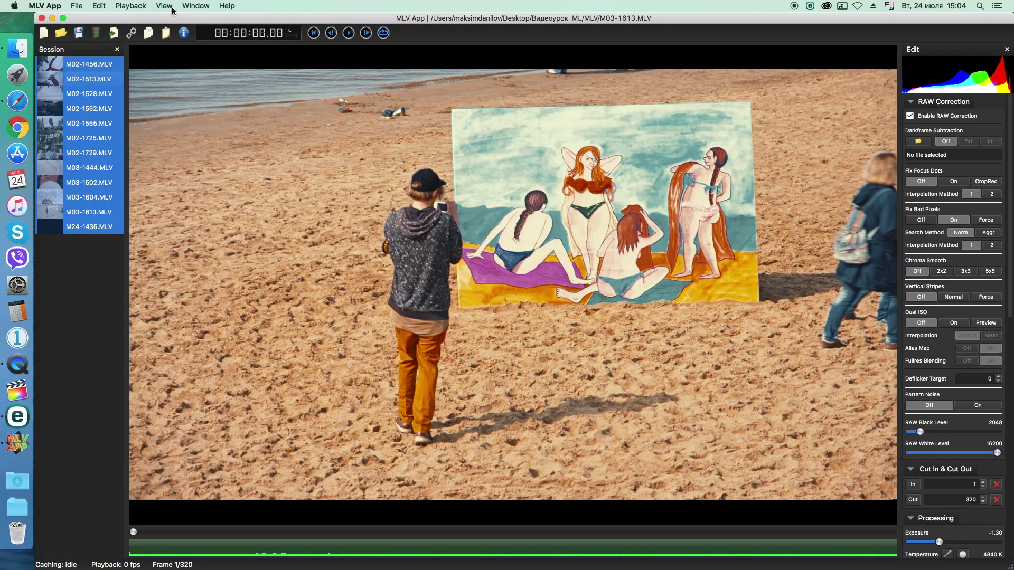
click(168, 8)
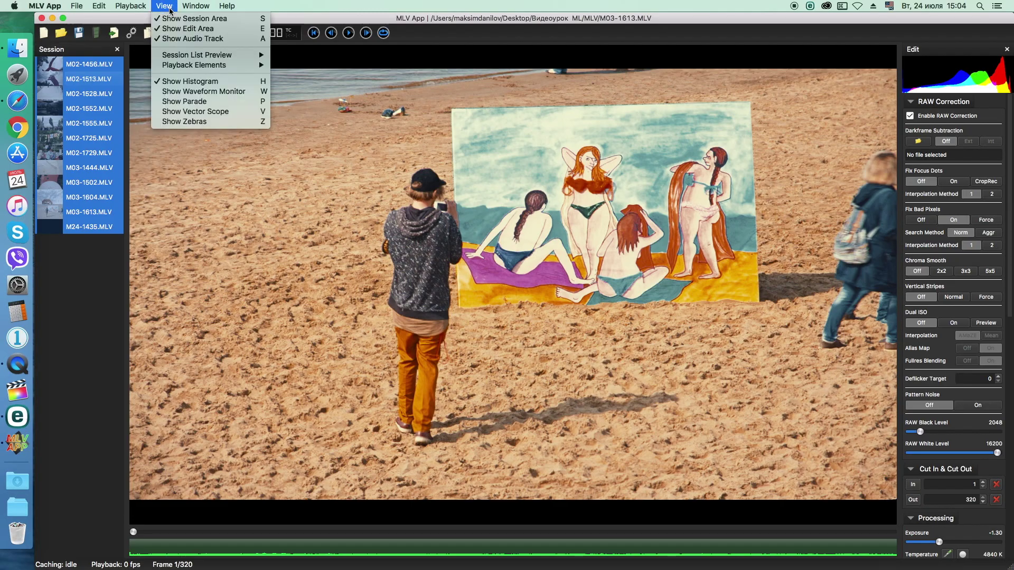
Step: Switch the session list to Picture Mode thumbnails and delete the selected clips
mouse_move(189, 58)
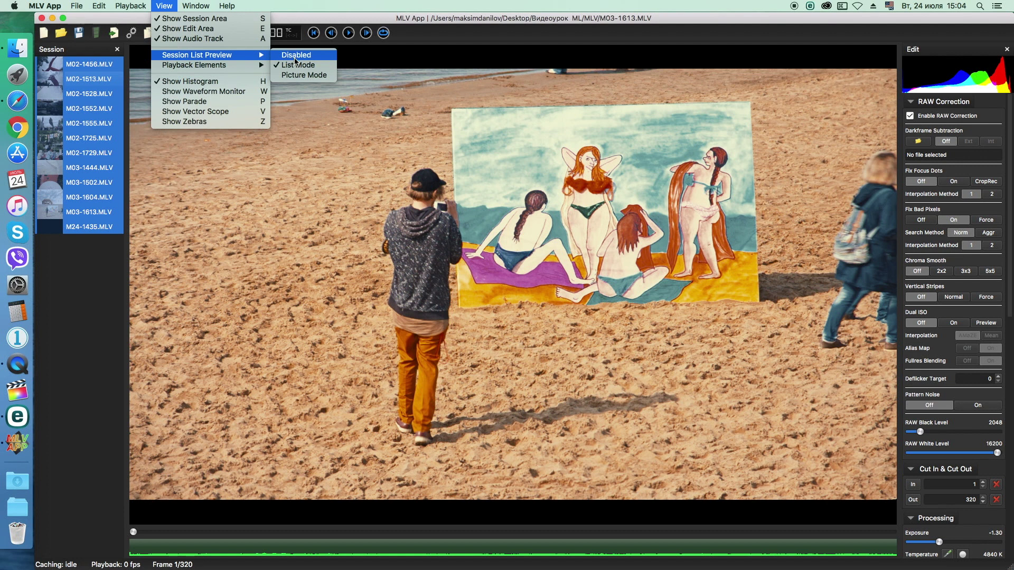
click(294, 76)
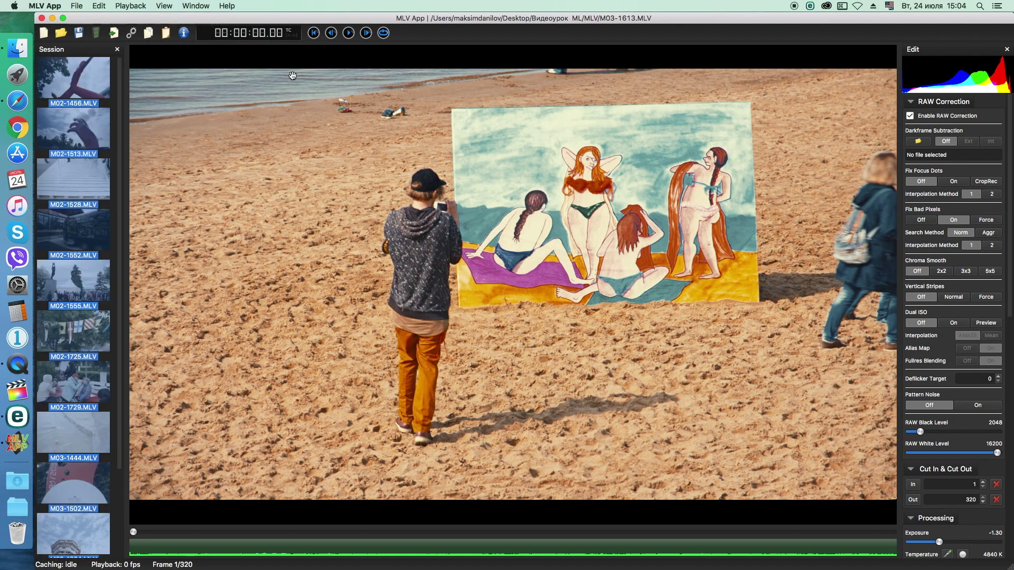
click(98, 7)
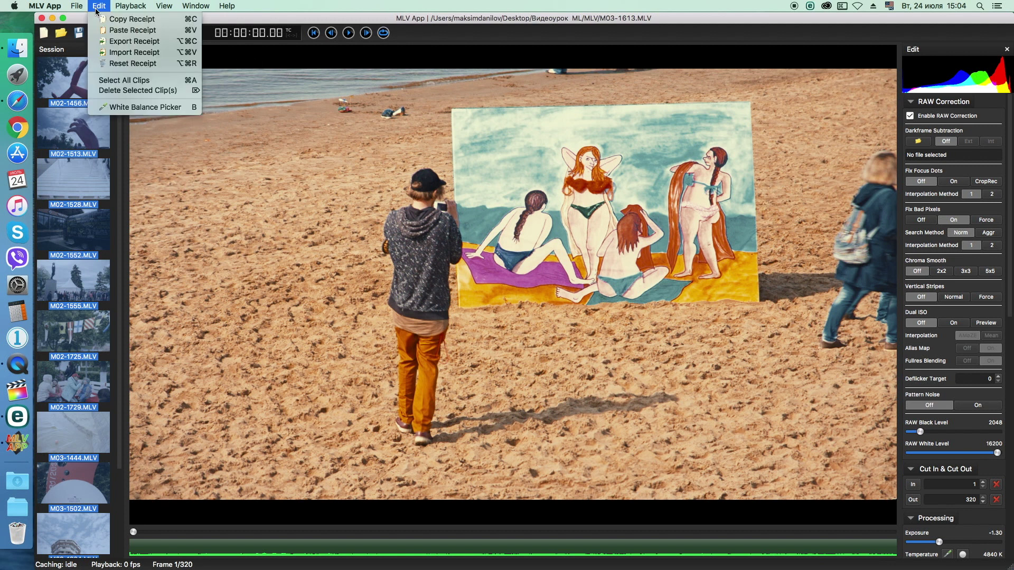
click(130, 92)
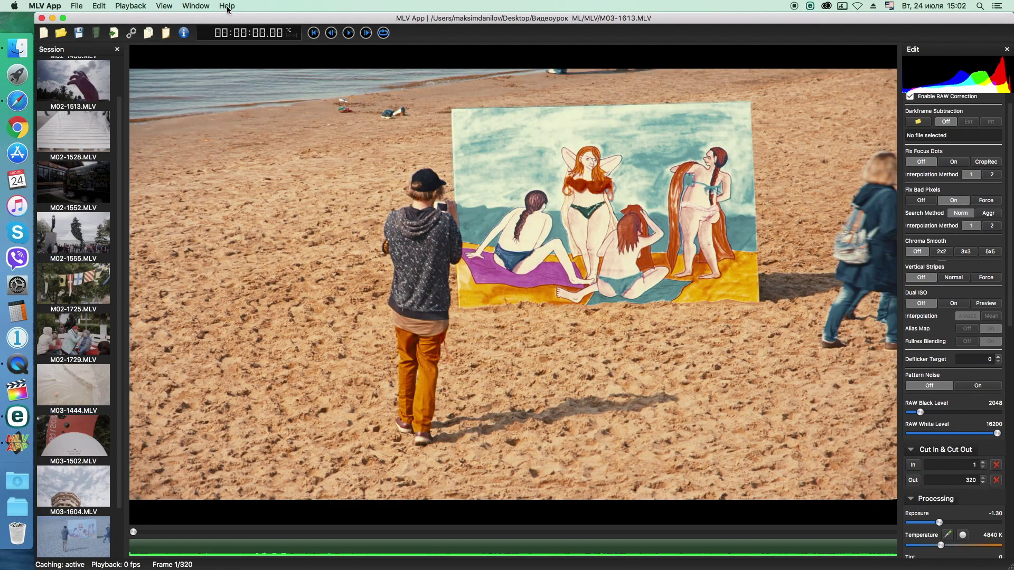
Step: Check for updates and confirm MLV App is already the latest version
click(227, 7)
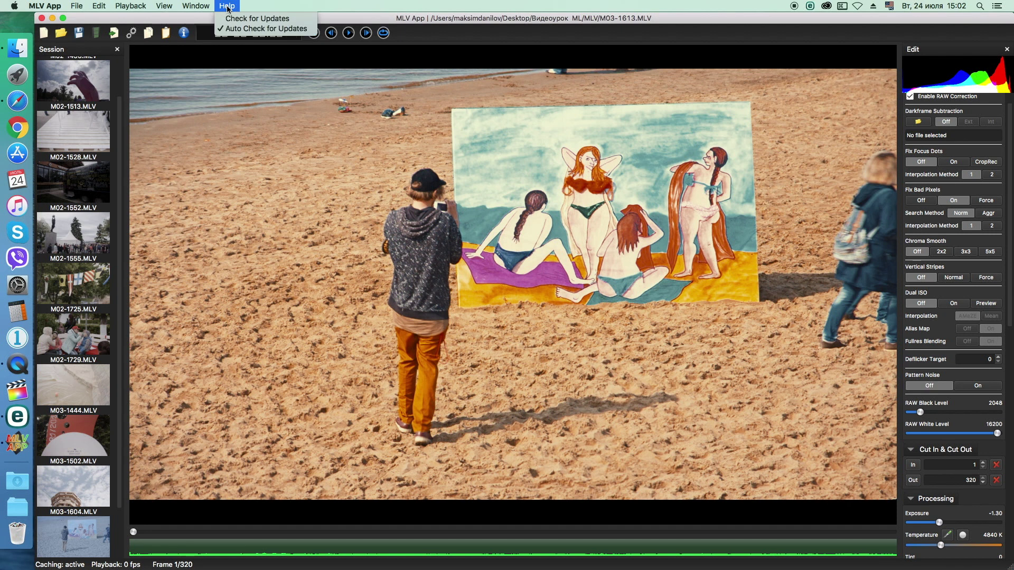
click(242, 29)
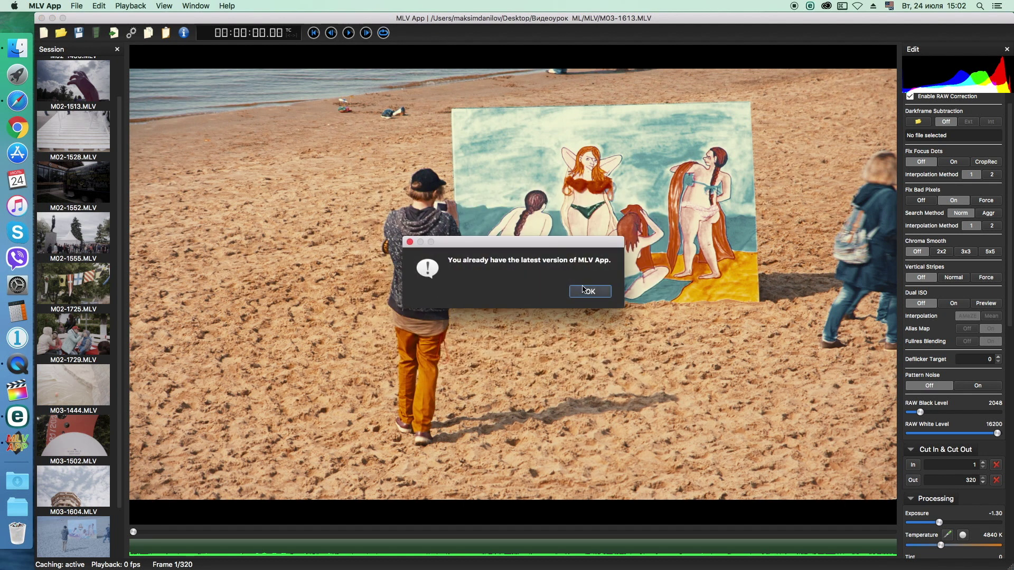
click(584, 291)
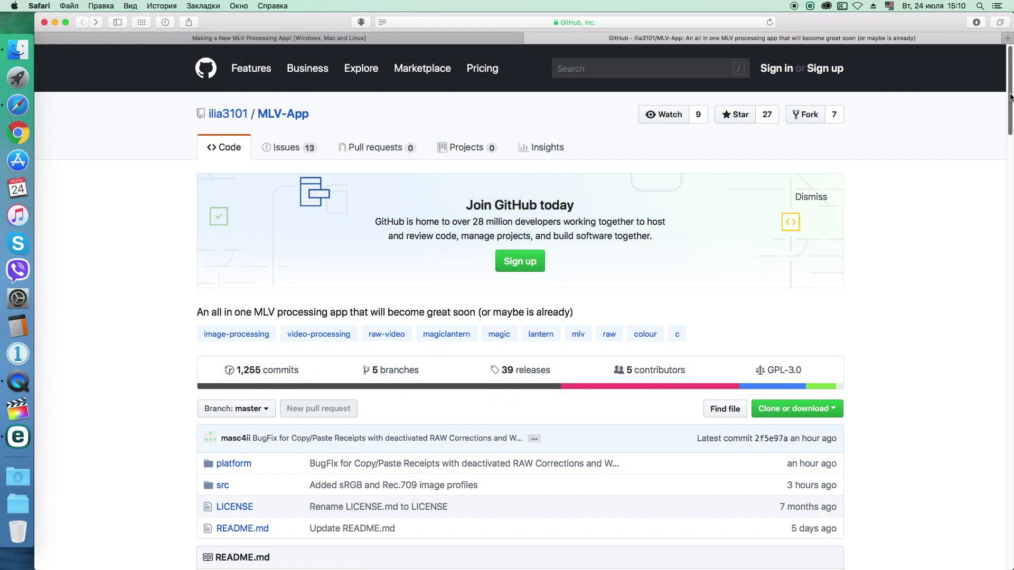
Step: Scroll the README Features list, from RAW corrections and dual ISO to zebras, MAPP files, and update checker
scroll(1010, 97, down, 5)
scroll(520, 307, down, 5)
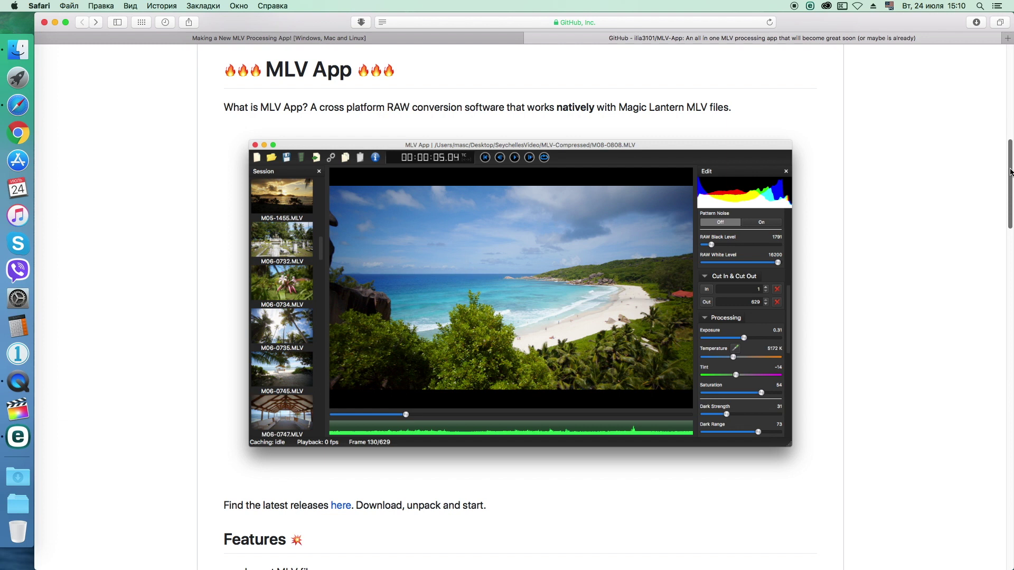
drag(1010, 172, 1011, 254)
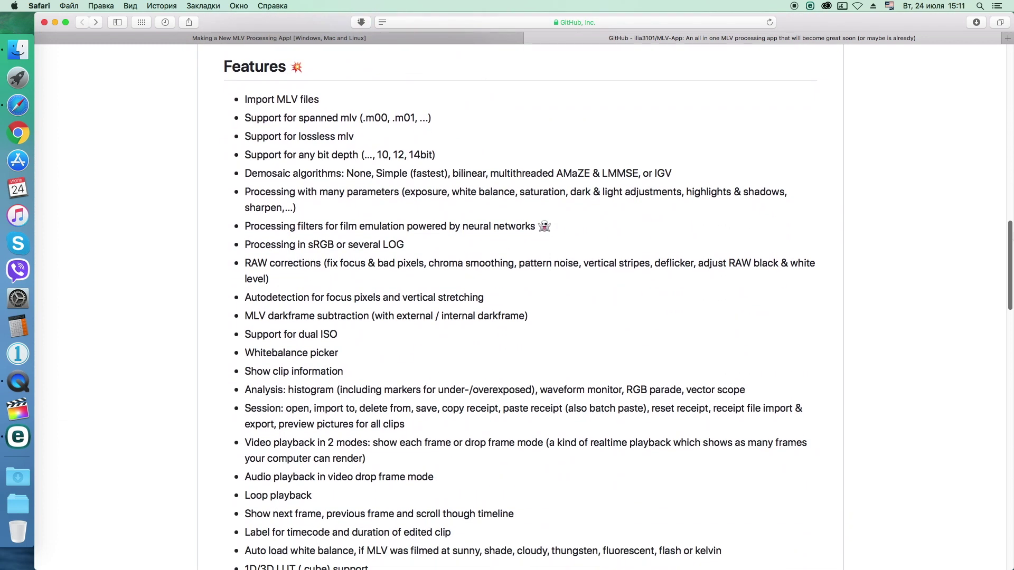
scroll(520, 307, down, 1)
scroll(520, 307, down, 1)
scroll(520, 307, down, 1)
scroll(520, 308, down, 1)
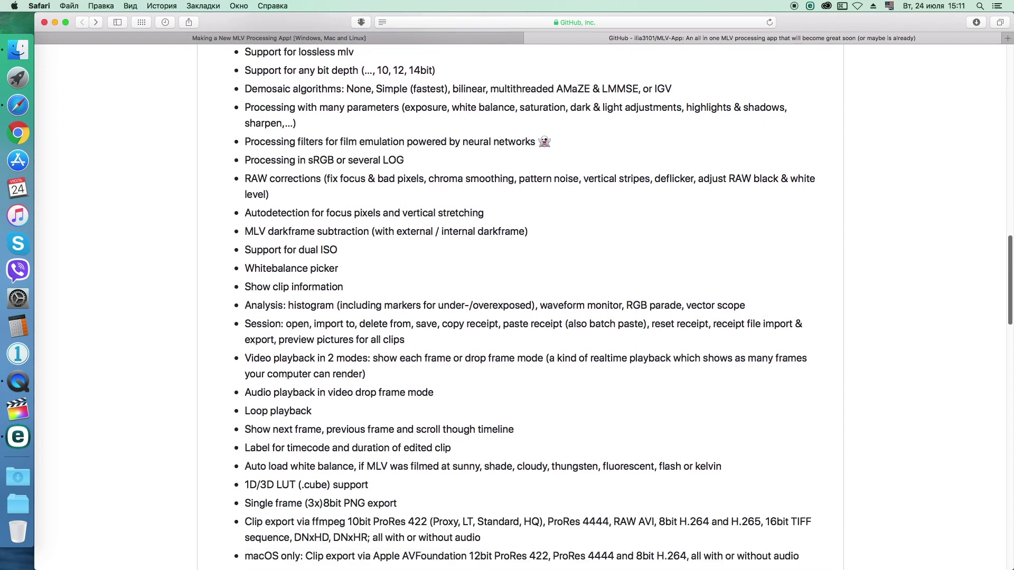
scroll(520, 308, down, 1)
scroll(520, 308, down, 1)
scroll(520, 308, down, 1)
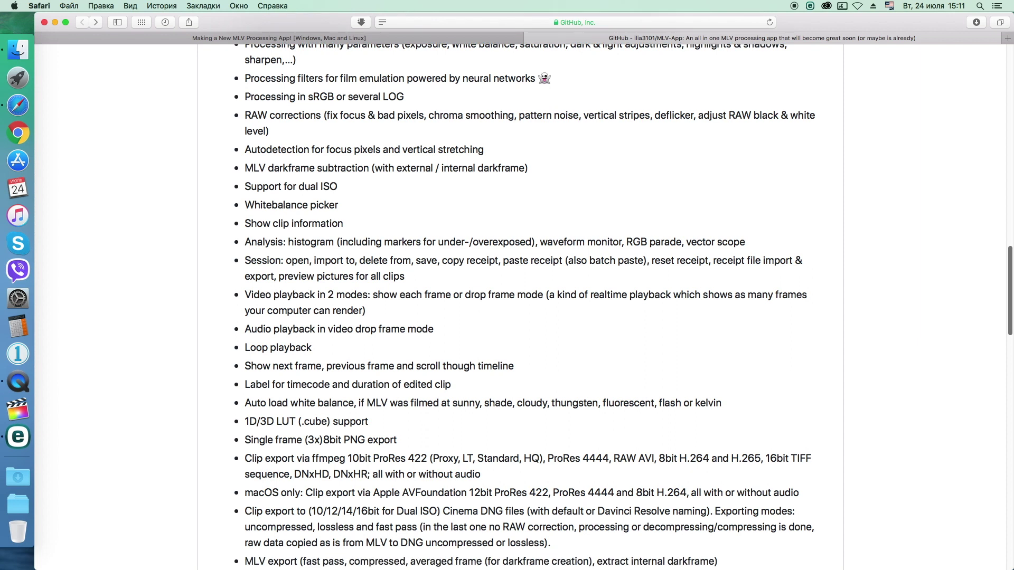
scroll(520, 307, down, 1)
scroll(520, 307, down, 1)
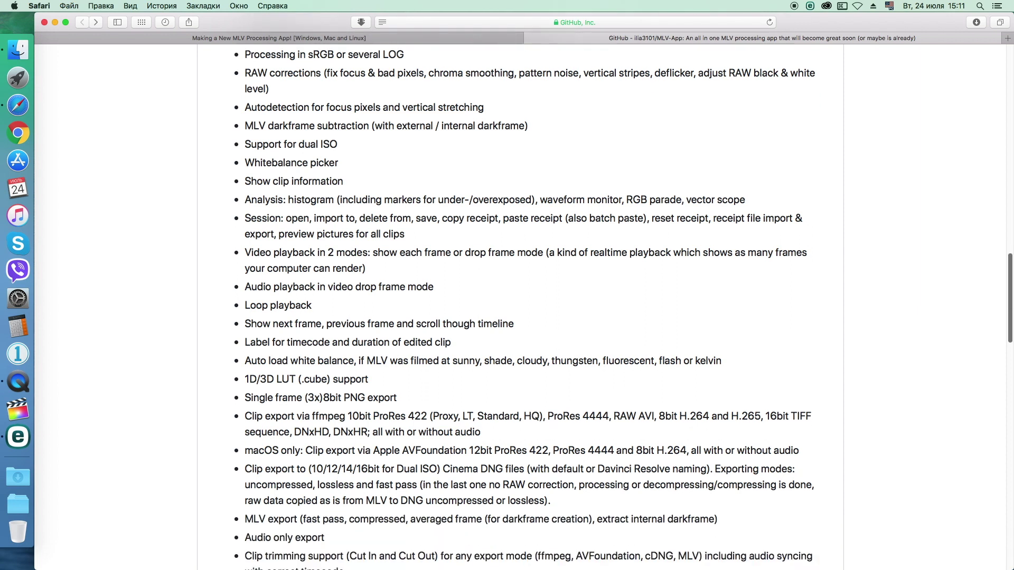
scroll(520, 308, down, 1)
scroll(519, 308, down, 1)
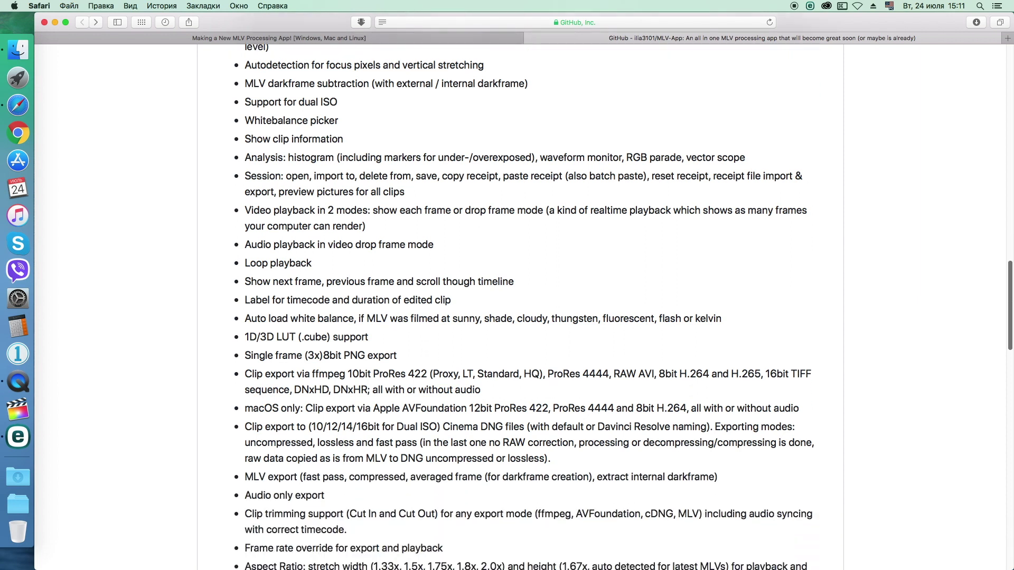
scroll(520, 307, down, 2)
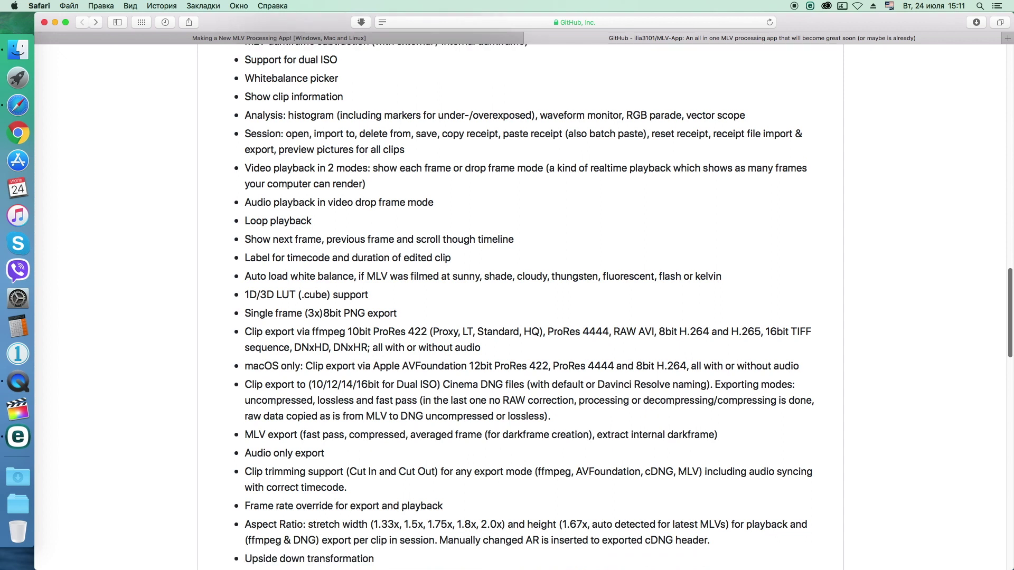
scroll(520, 308, down, 1)
scroll(520, 308, down, 1)
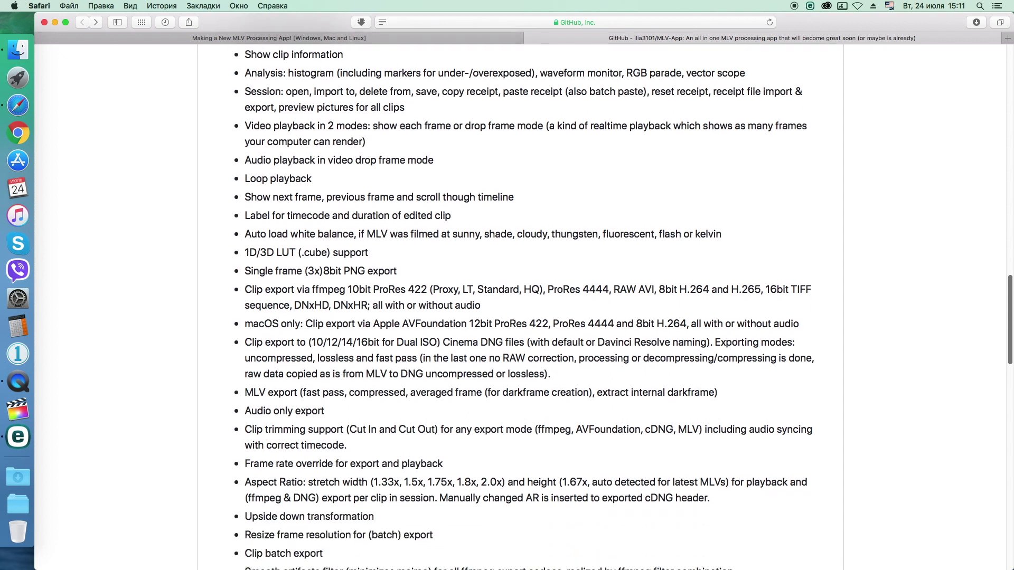
scroll(520, 307, down, 1)
scroll(519, 307, down, 1)
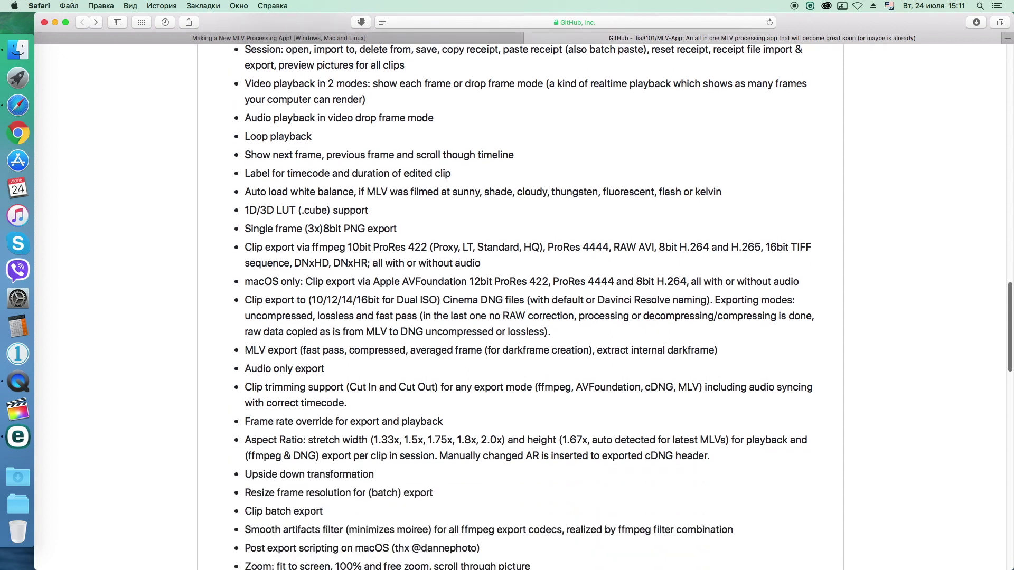
scroll(525, 307, down, 1)
scroll(525, 306, down, 1)
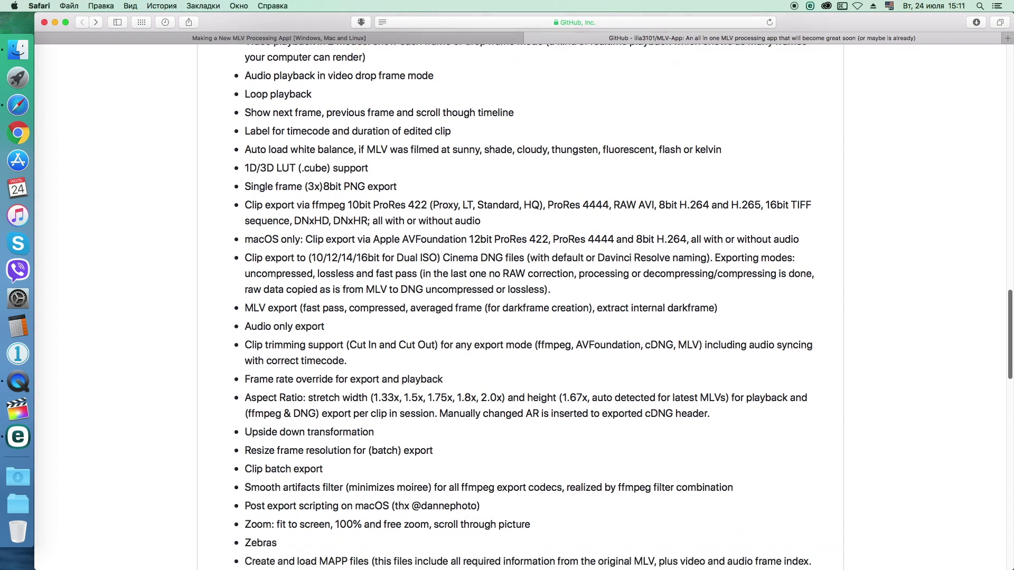
scroll(525, 307, down, 1)
scroll(524, 306, down, 1)
scroll(524, 307, down, 1)
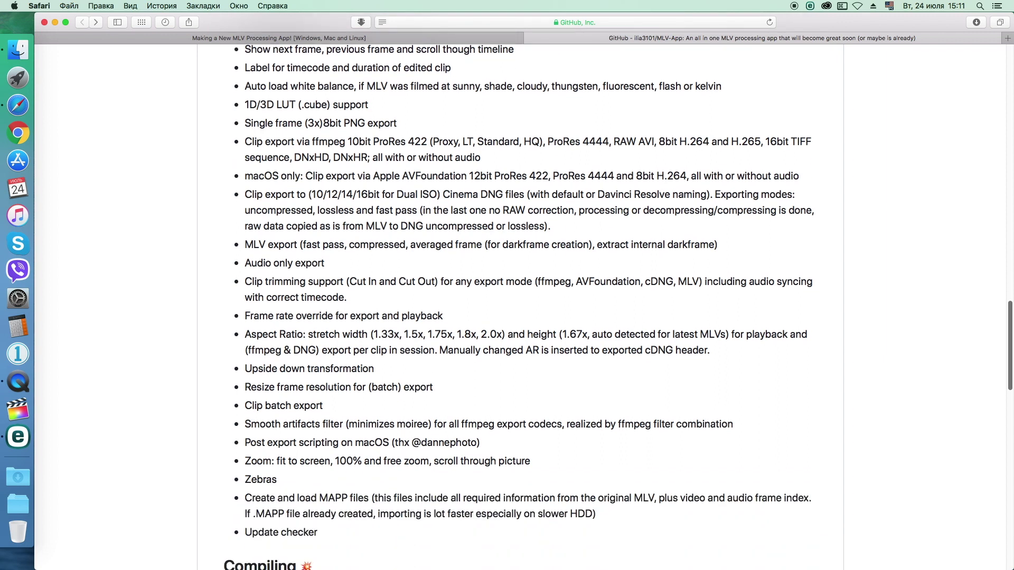
scroll(525, 306, down, 1)
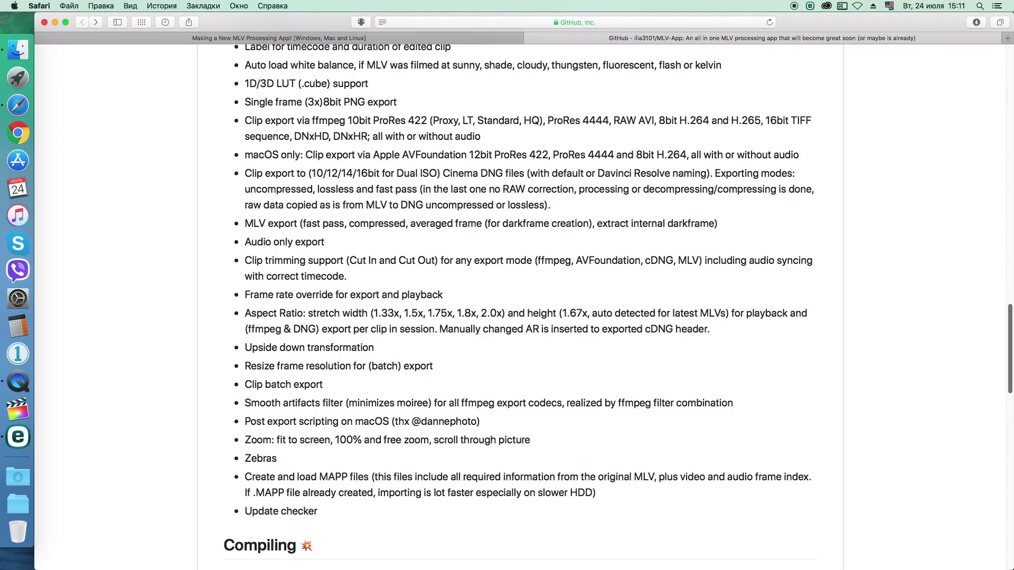